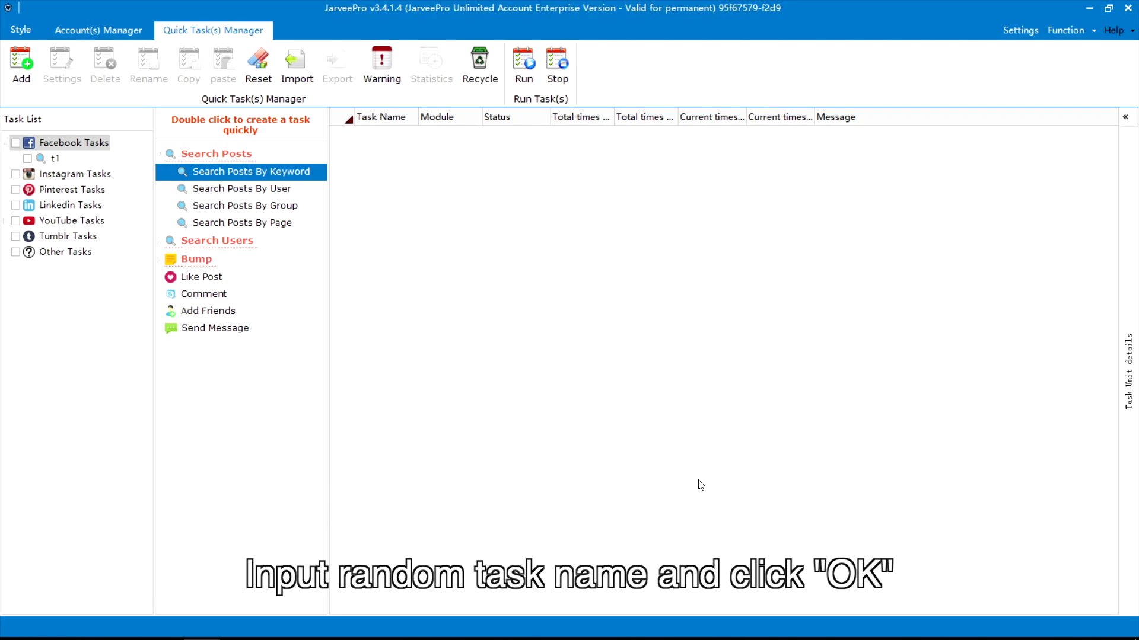
- Give task t1 all accounts and the search keyword Tempest, then save its settings
click(108, 109)
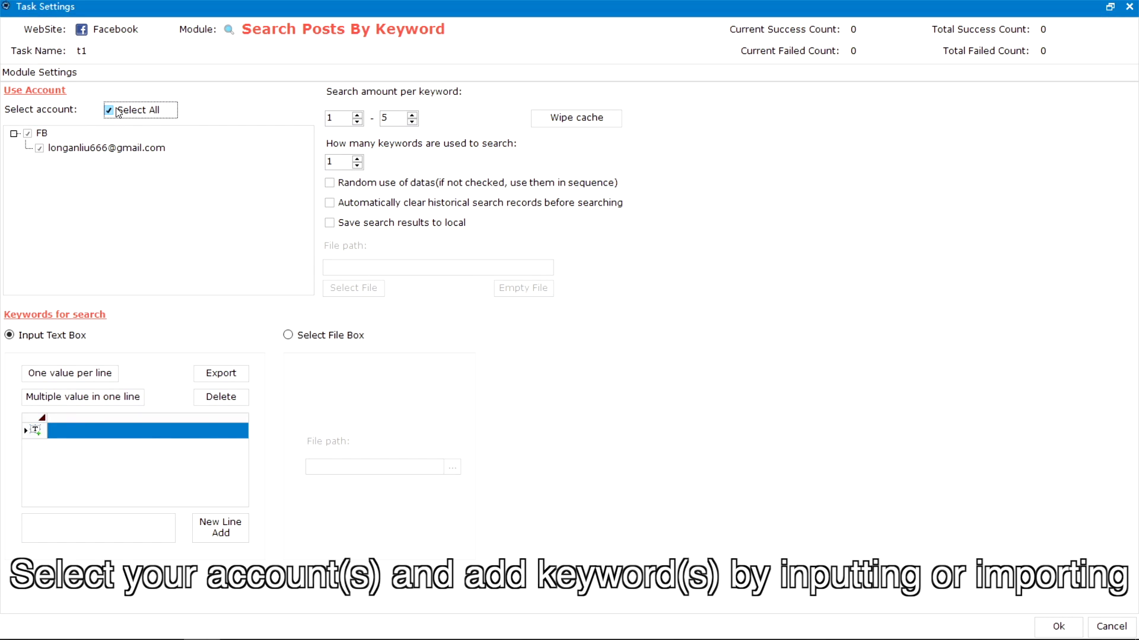
text(Tempest)
click(217, 530)
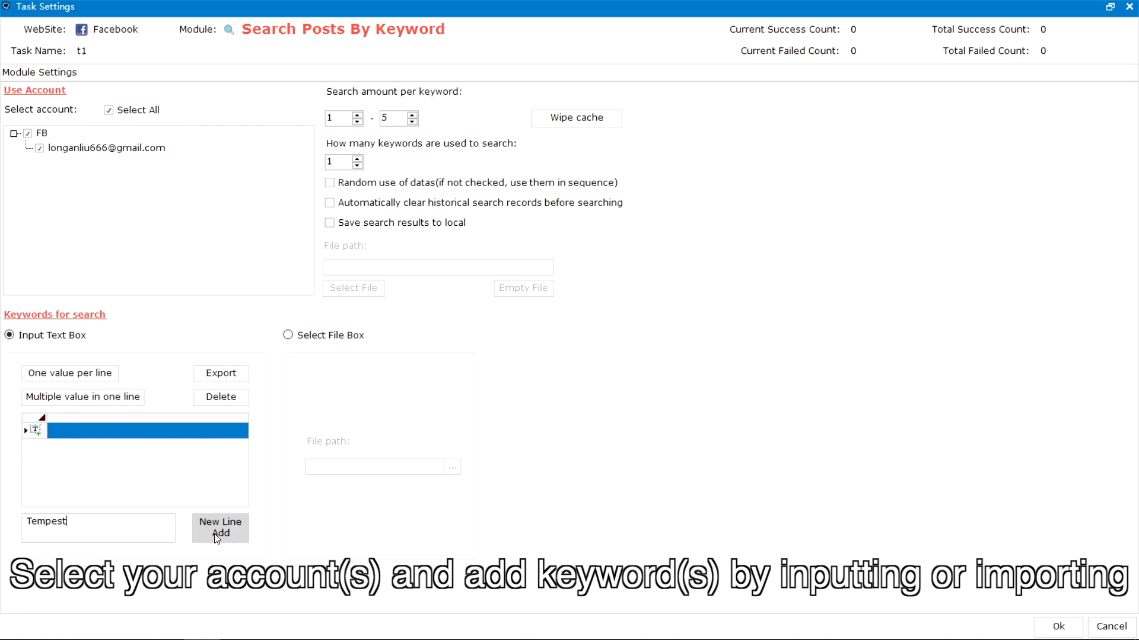
click(1058, 627)
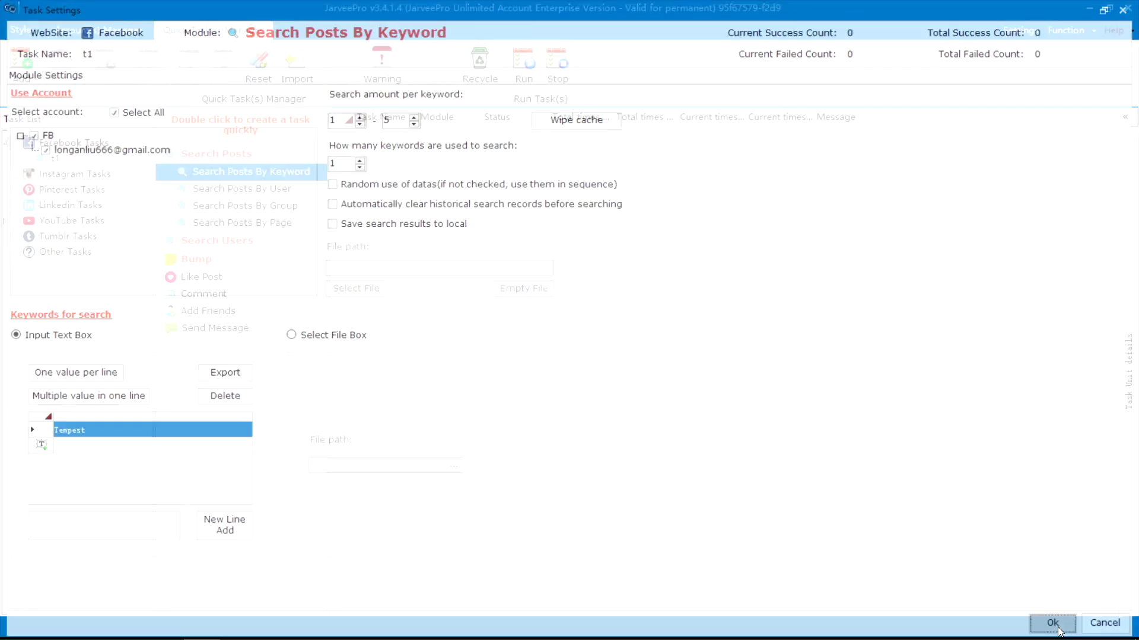
- Select t1 and start it with the Run now option
click(39, 160)
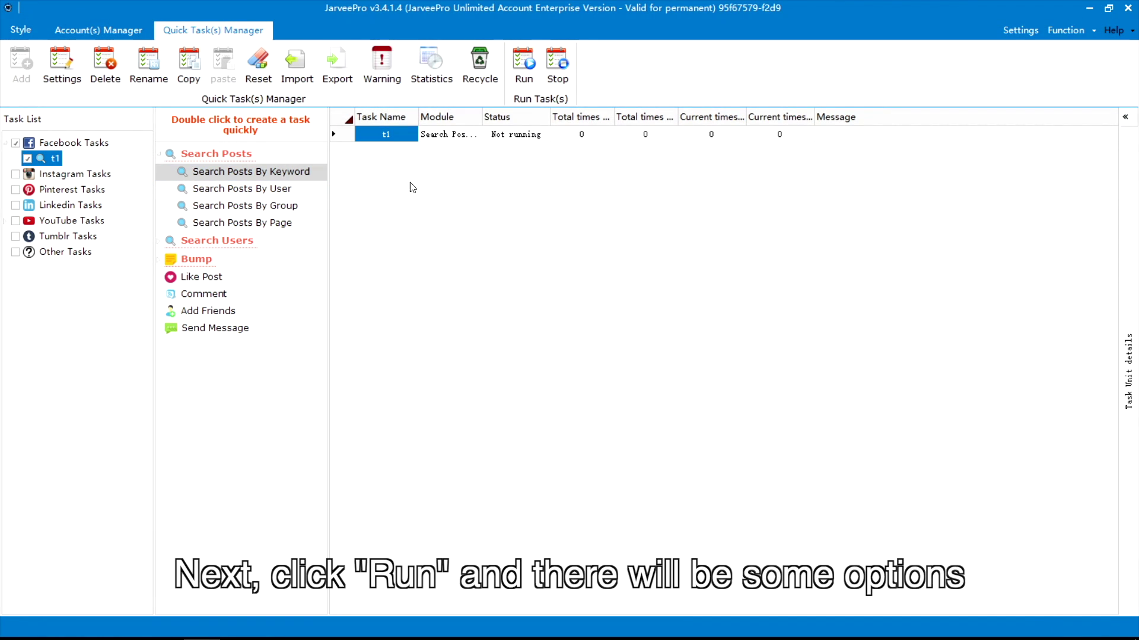
click(513, 80)
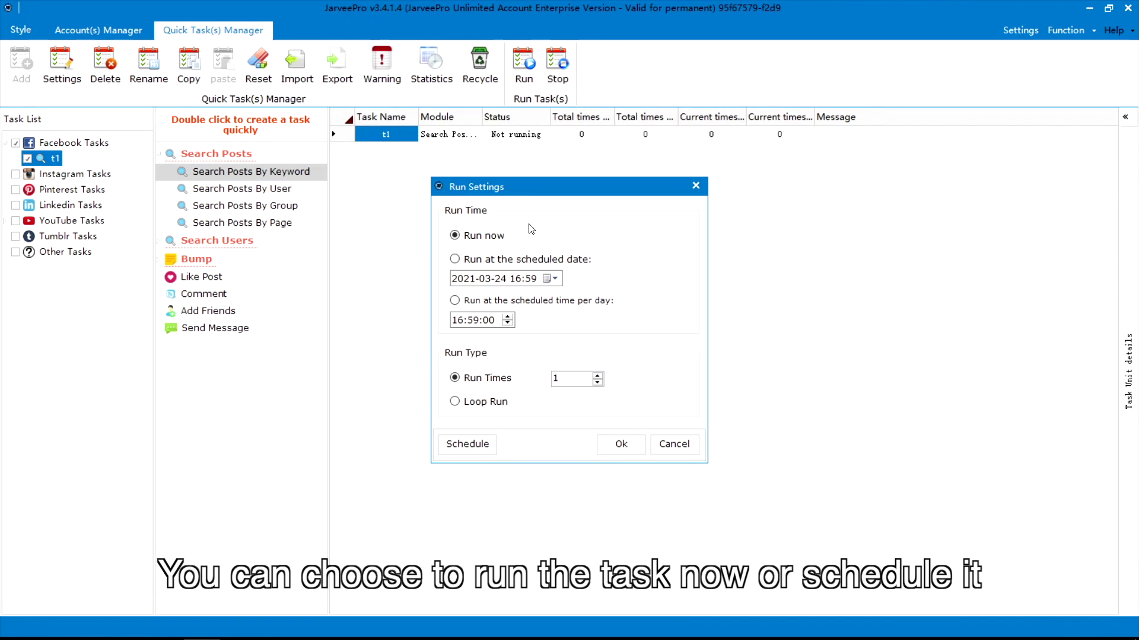
click(496, 260)
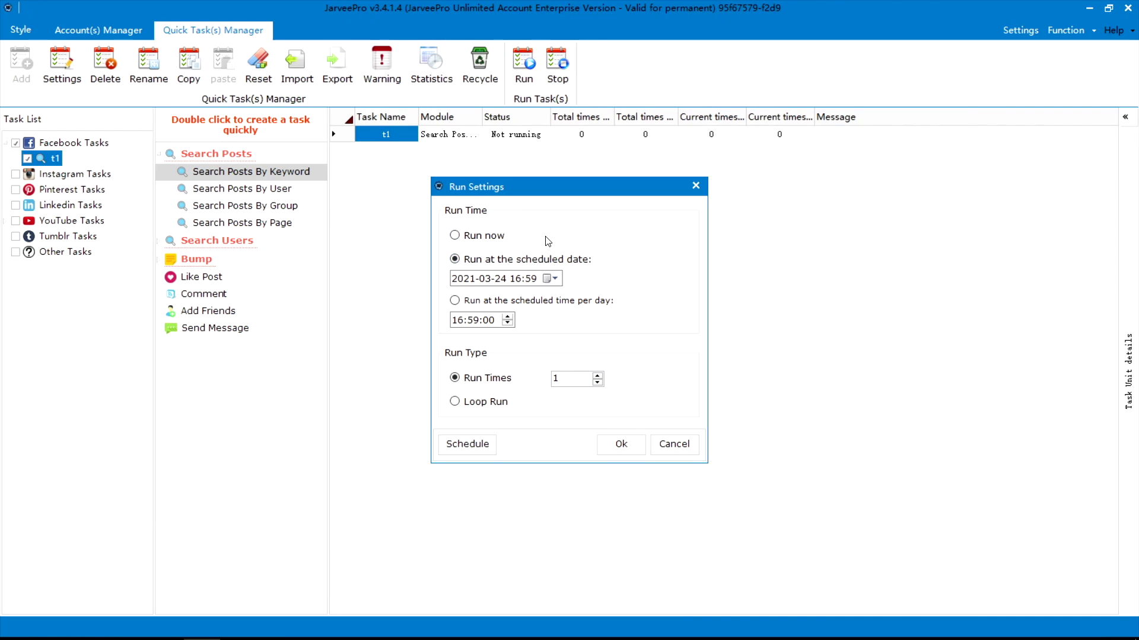
click(491, 237)
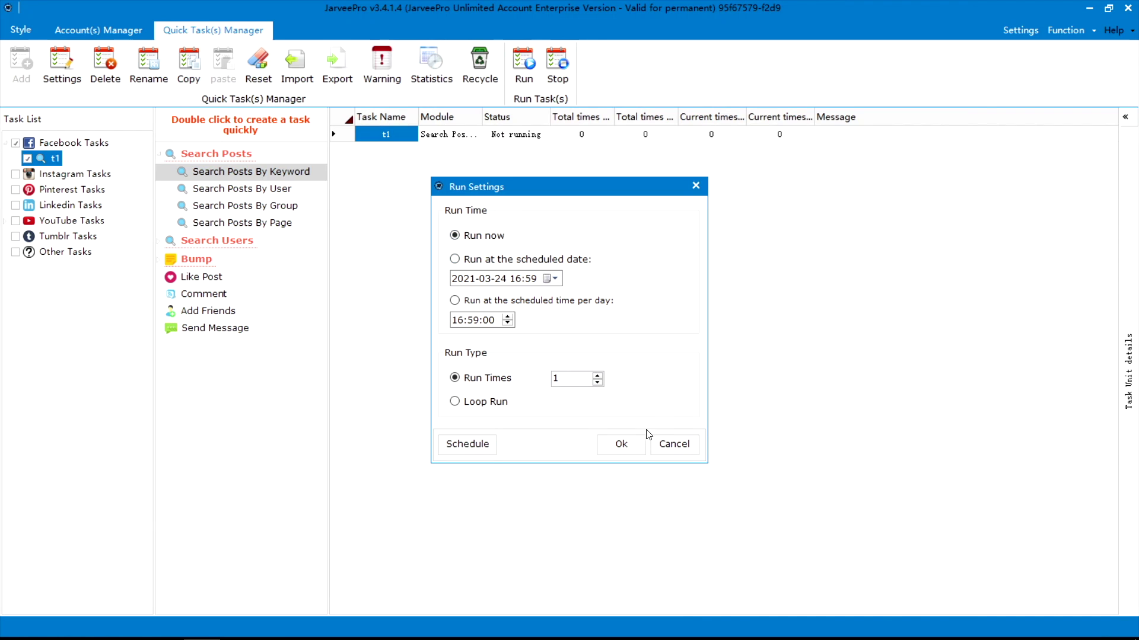
click(620, 445)
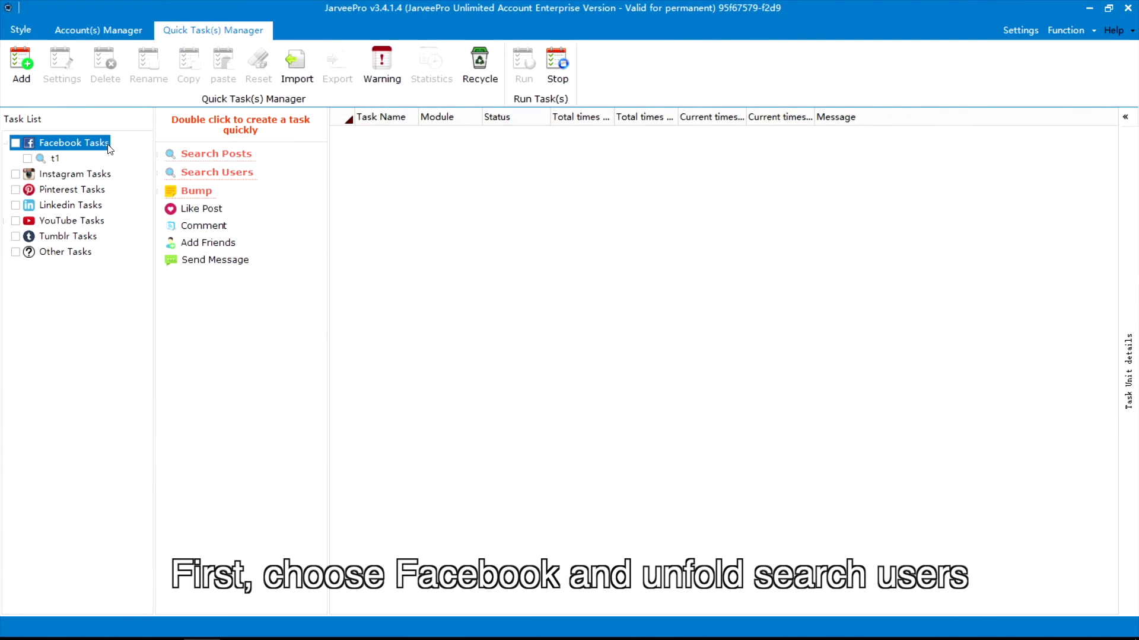
- Create a new Search Users By Keyword task named t2
click(159, 172)
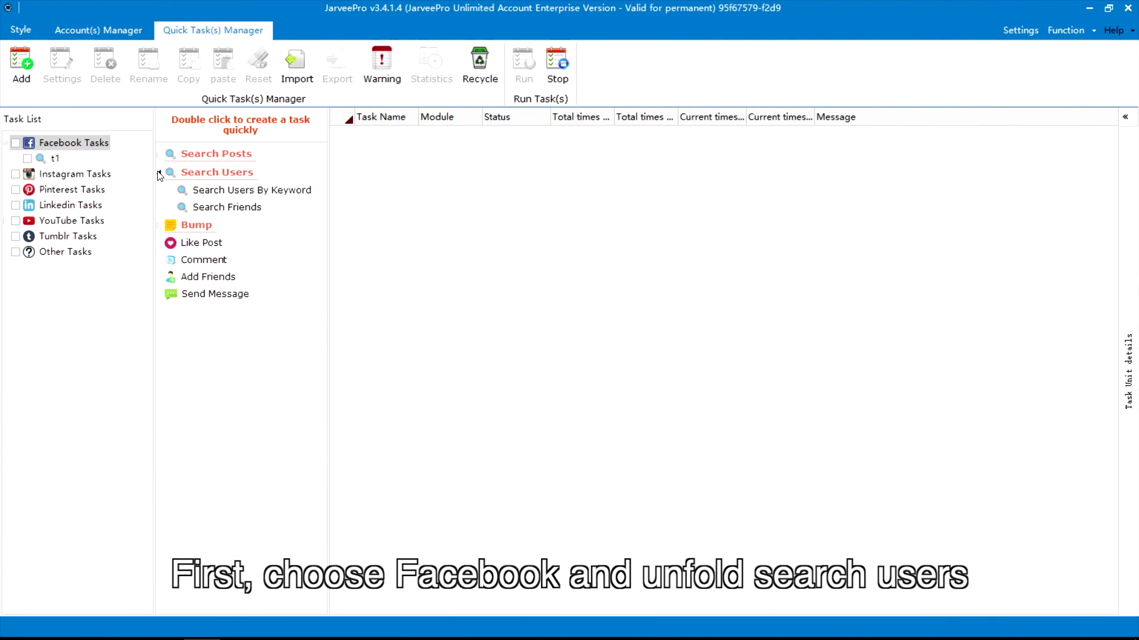
double_click(253, 191)
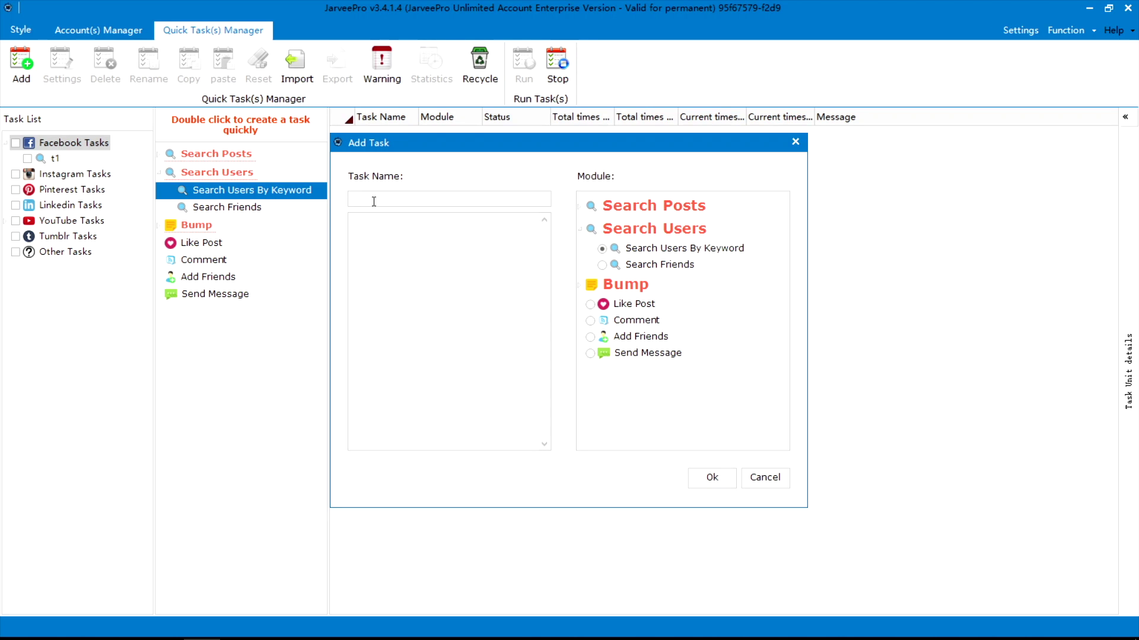
text(t2)
click(700, 475)
- Give t2 all accounts and the search keyword Diablo, then save
click(108, 110)
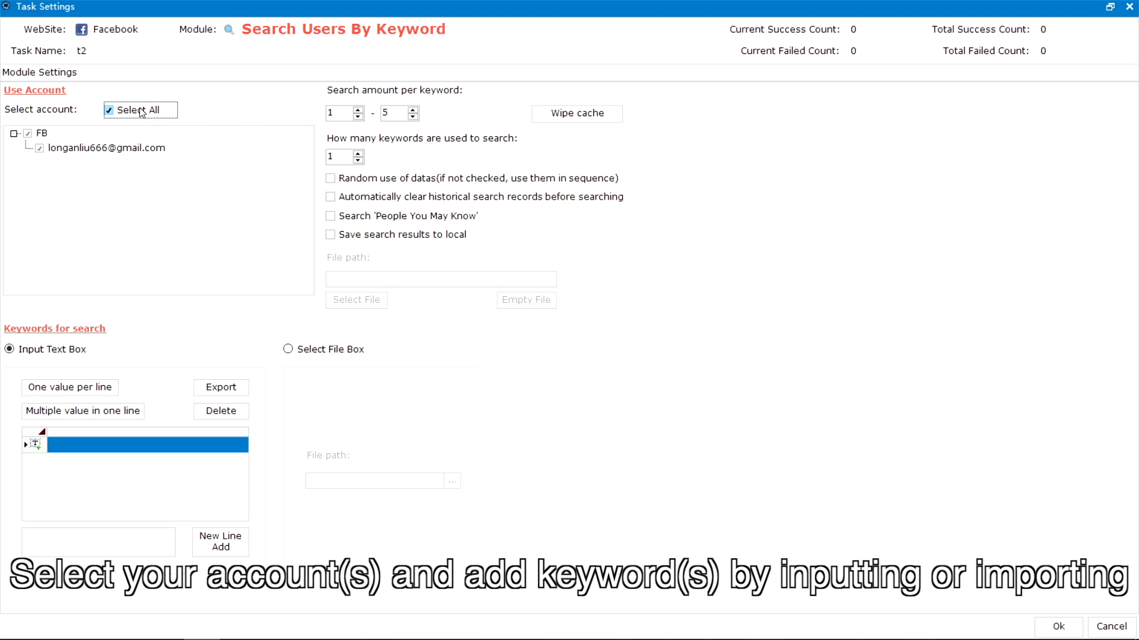
click(102, 548)
text(Diablo)
click(221, 542)
click(1056, 626)
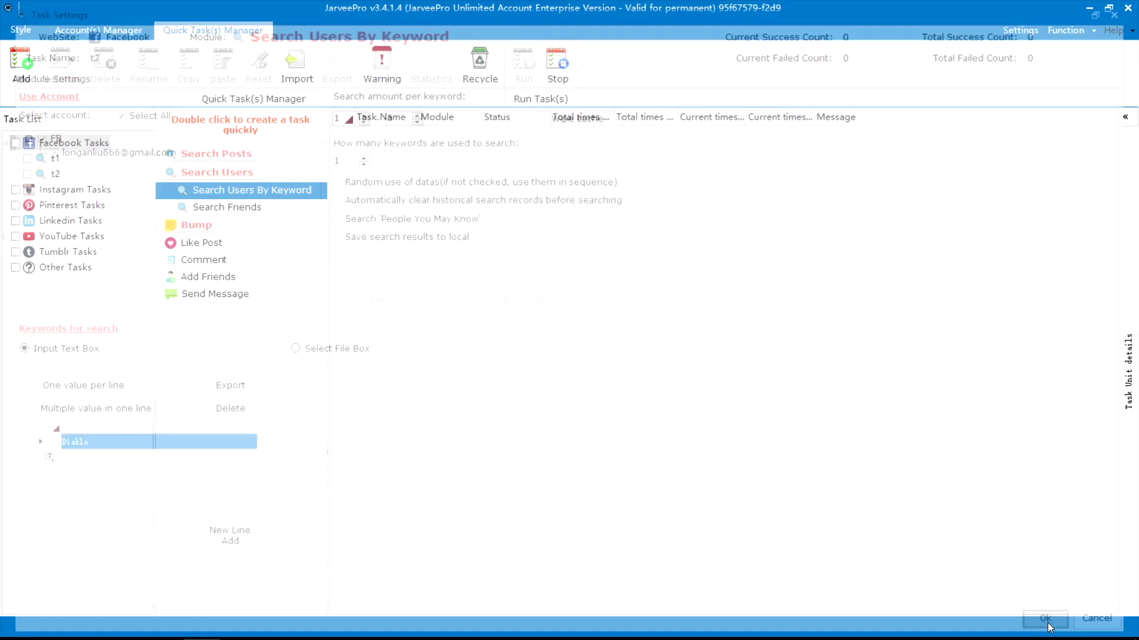
- Start t2 with the Run now option
click(525, 87)
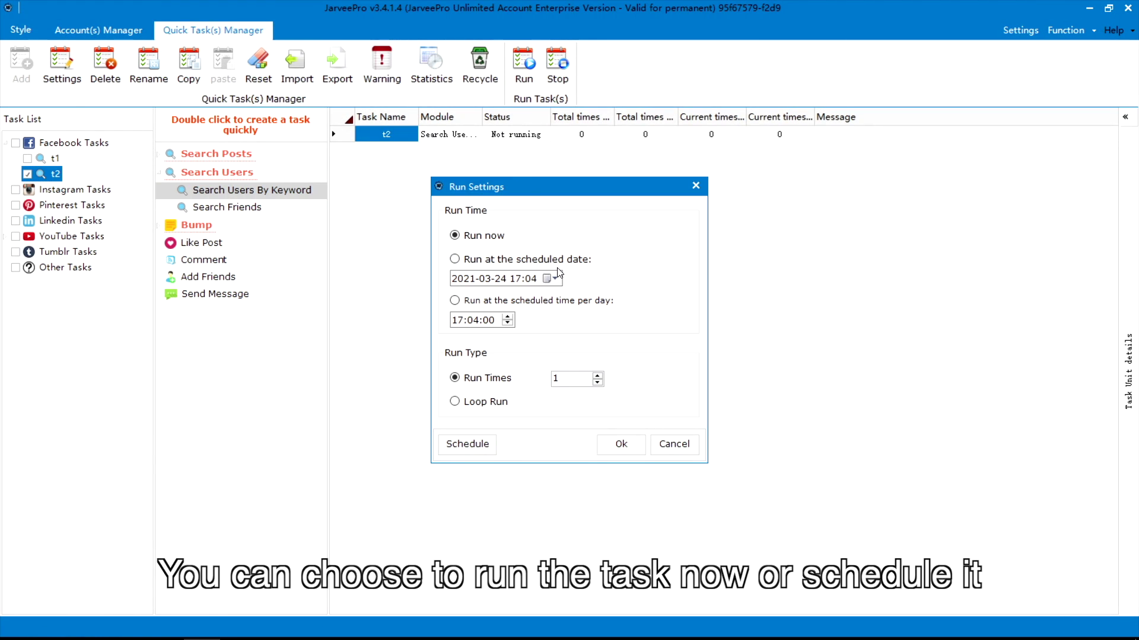
click(455, 259)
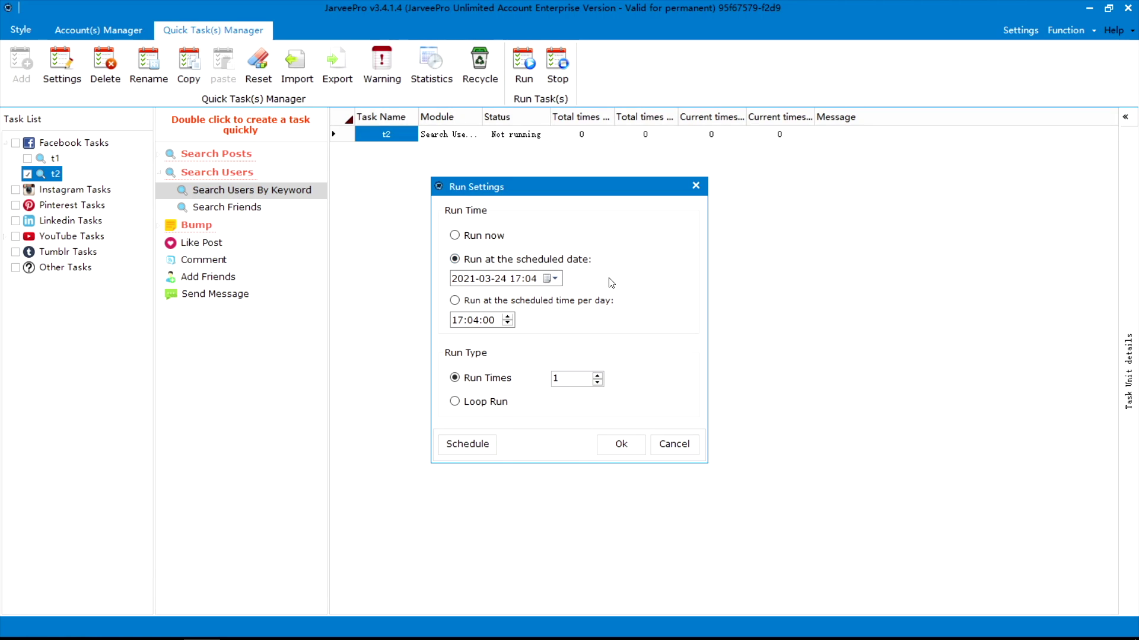
click(496, 237)
click(627, 444)
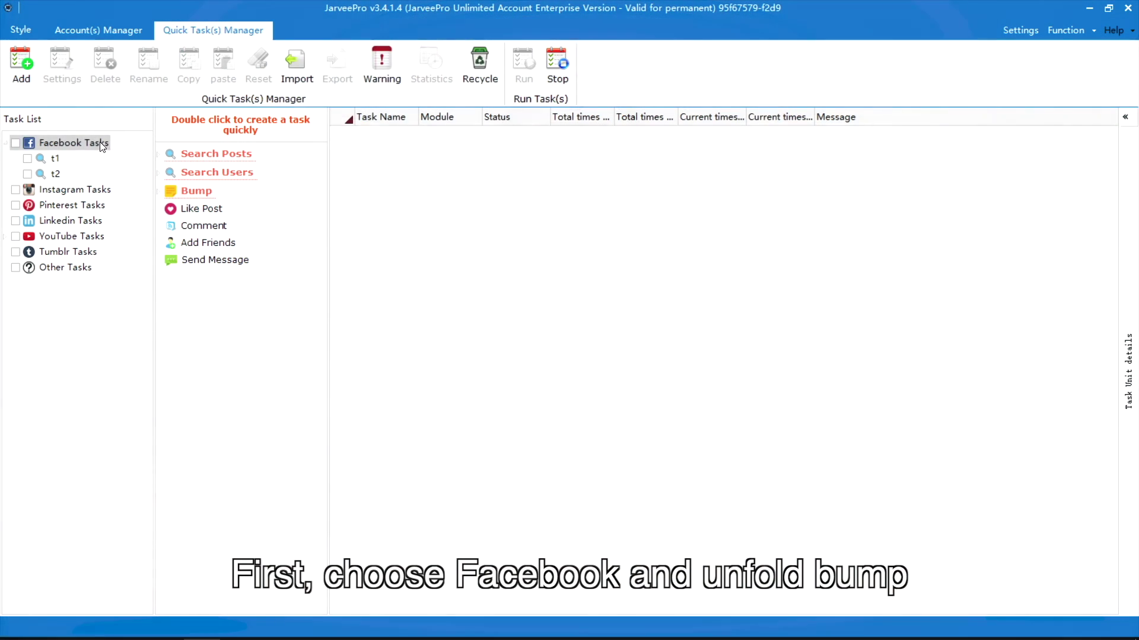
- Create a new Bump Post task named t3
click(159, 191)
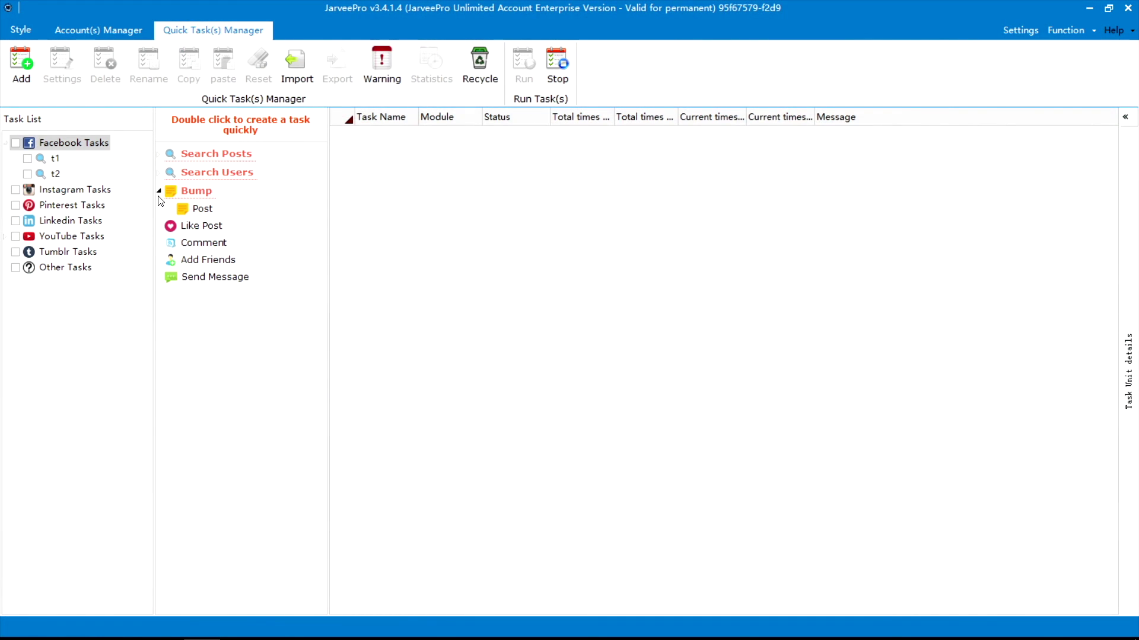
double_click(199, 209)
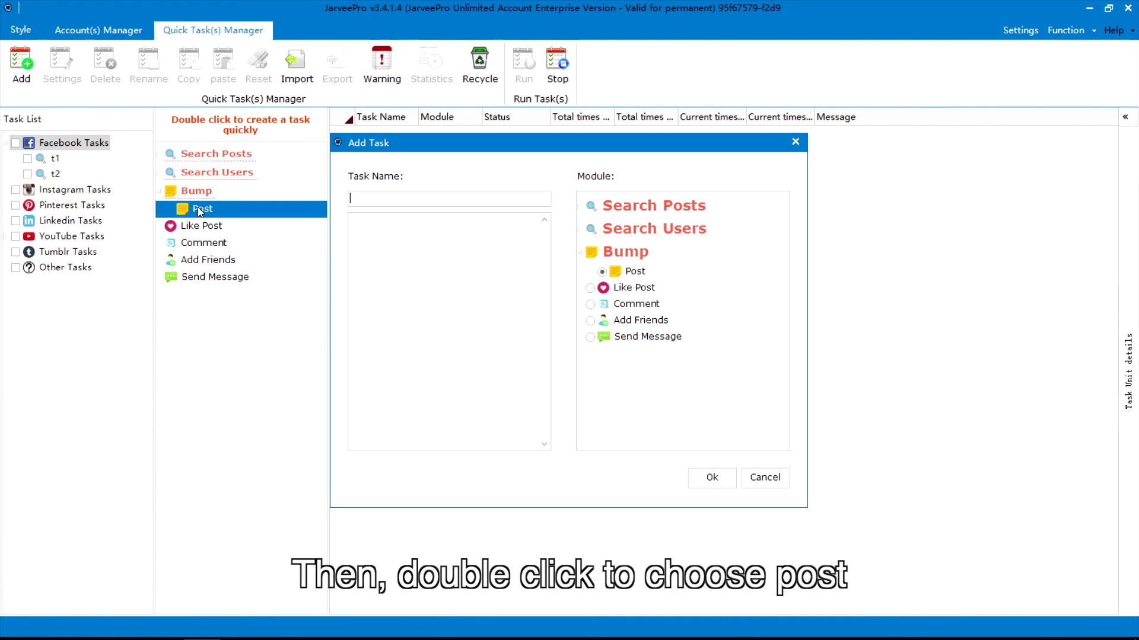
text(t3)
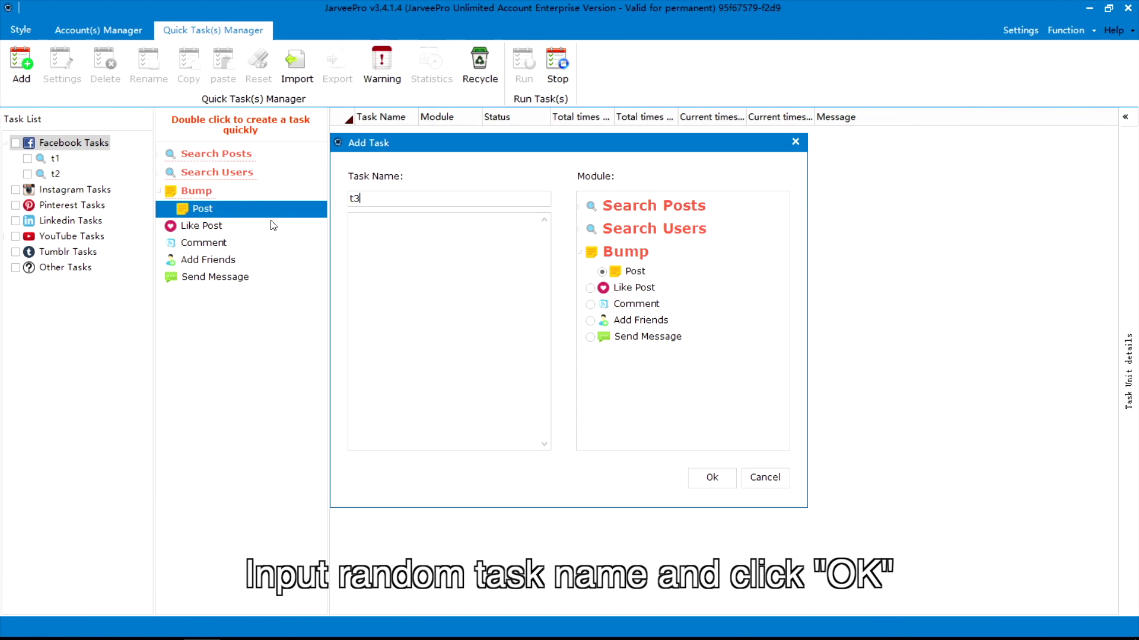
click(710, 478)
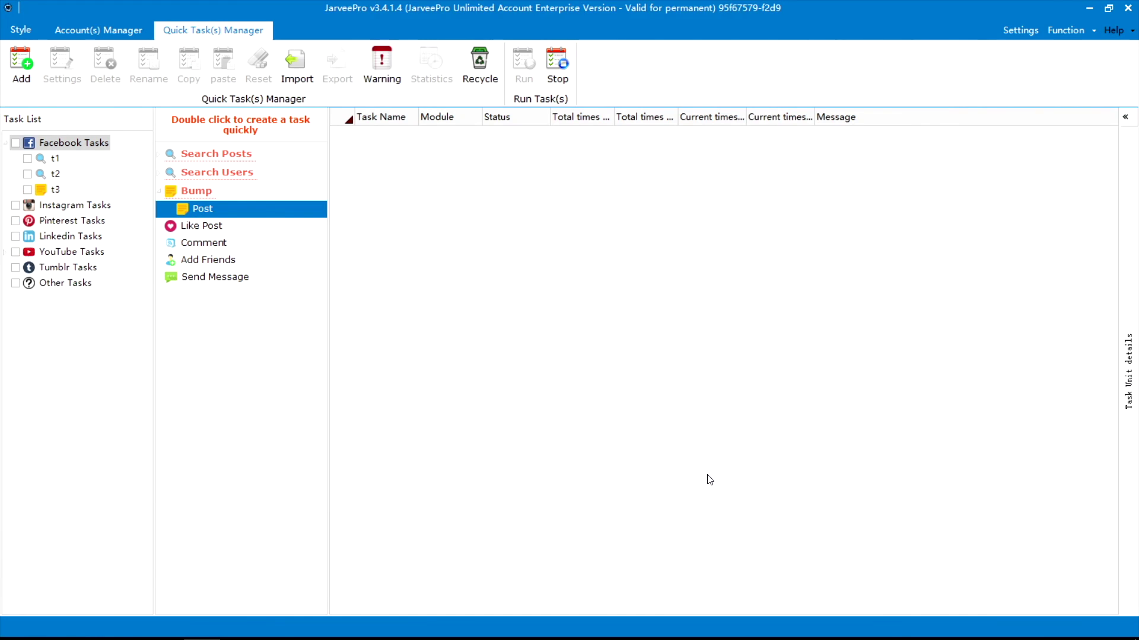
- Set t3 to all accounts, photo win10.JPG, post text Win10 and tagged user Microsoft, then save
click(132, 115)
click(923, 109)
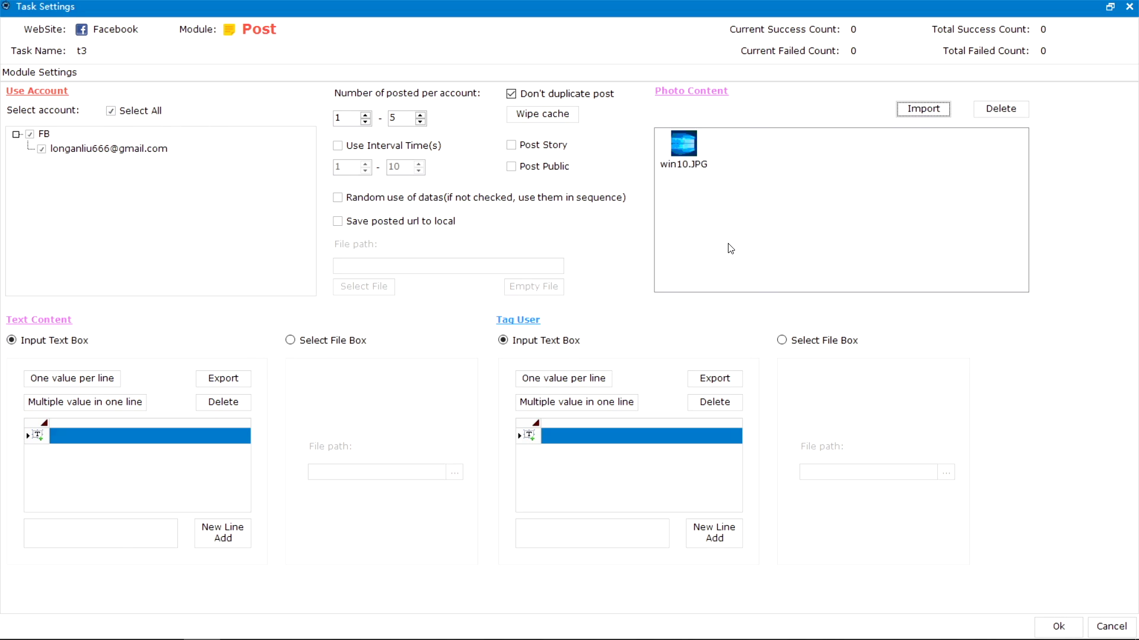
click(100, 533)
text(Win10)
click(223, 533)
click(592, 534)
text(Microsoft)
click(714, 533)
click(1062, 626)
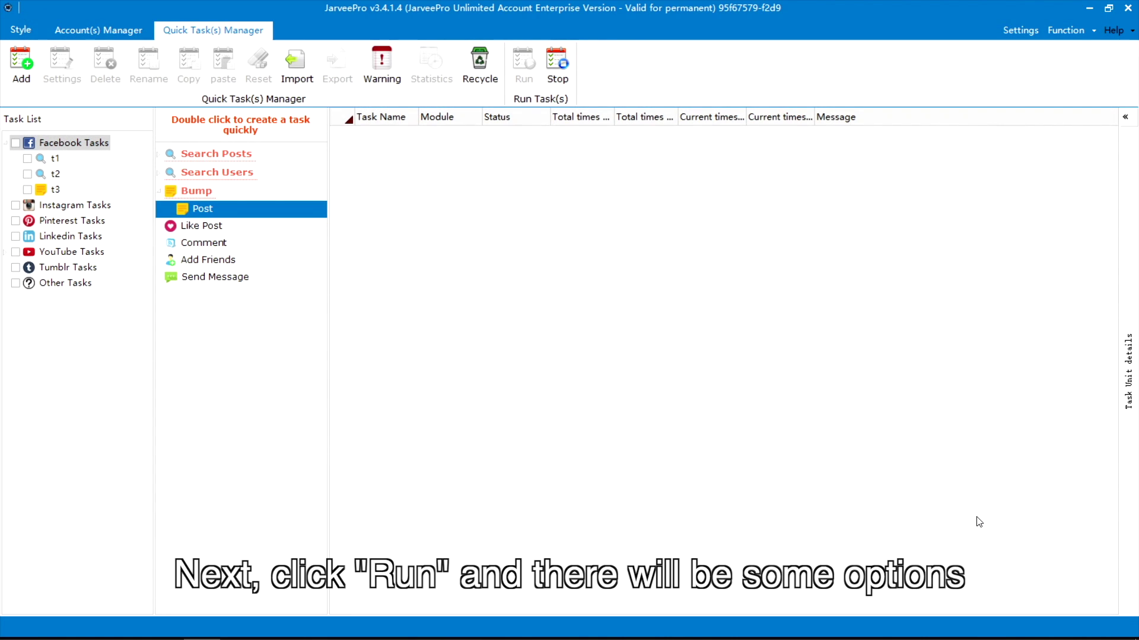
- Select t3 and start it with the Run now option
click(28, 190)
click(523, 64)
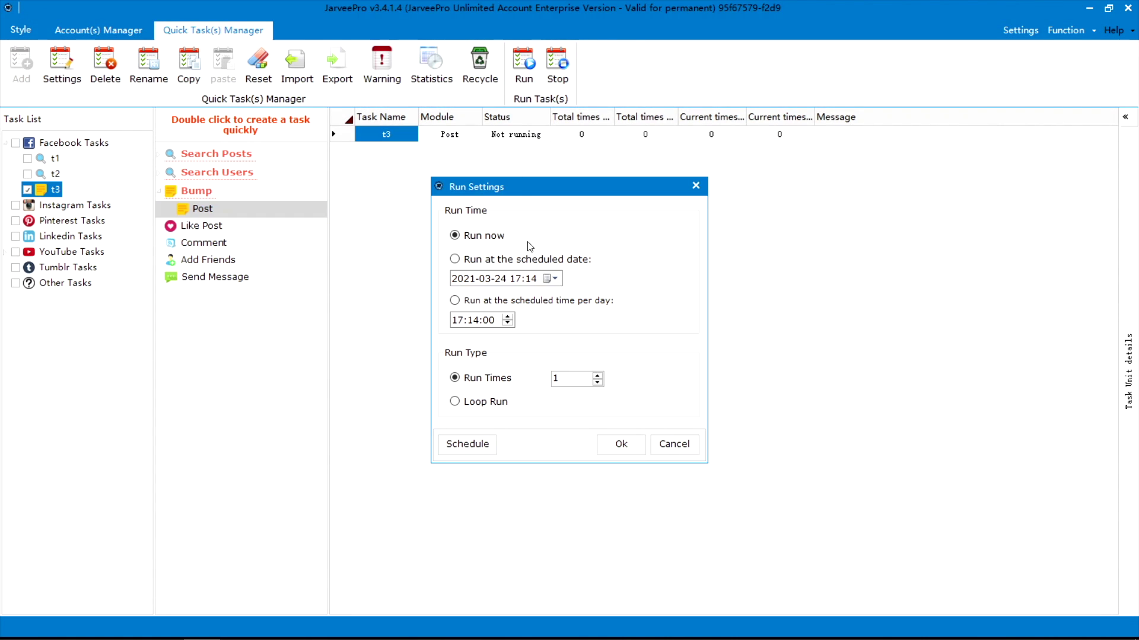
click(454, 259)
click(491, 235)
click(621, 444)
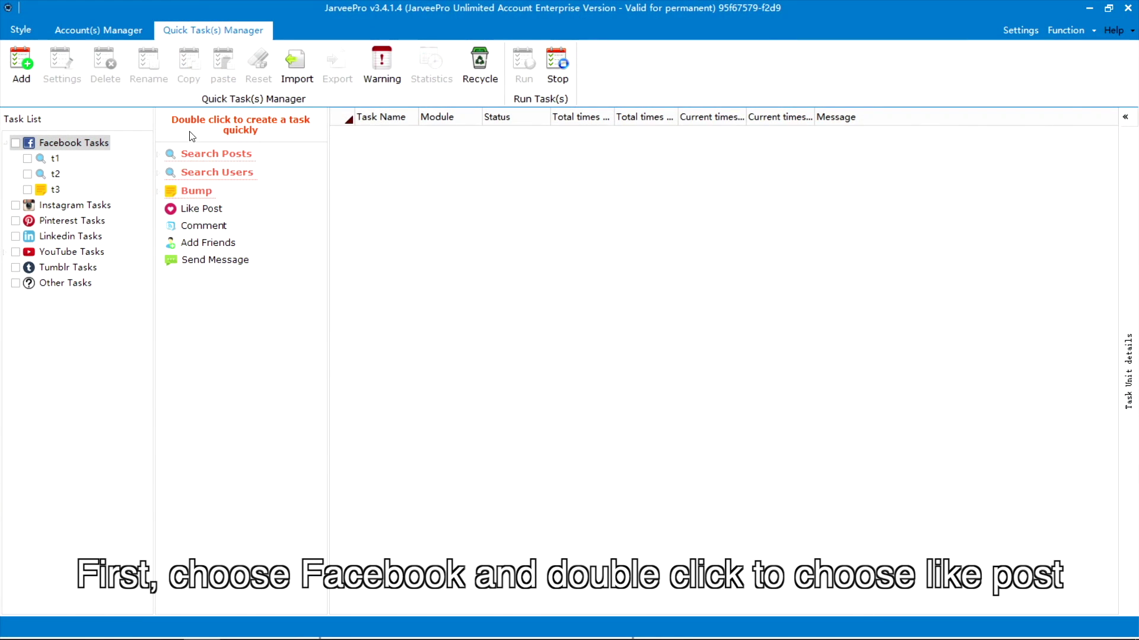
- Create a new Like Post task named t4 under Facebook
click(73, 147)
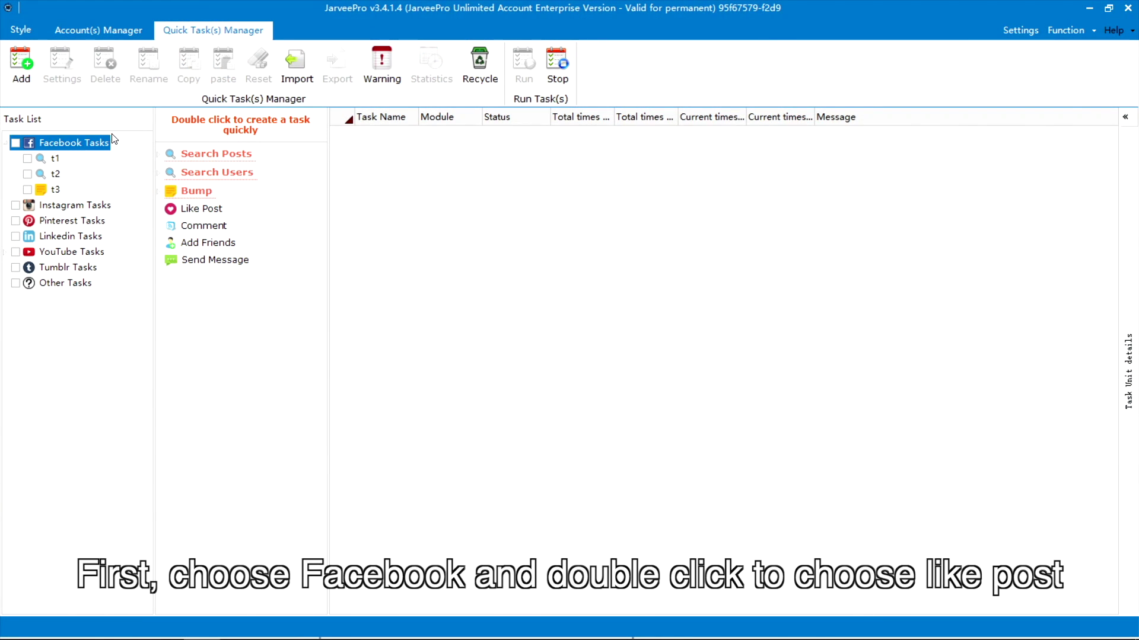
double_click(201, 209)
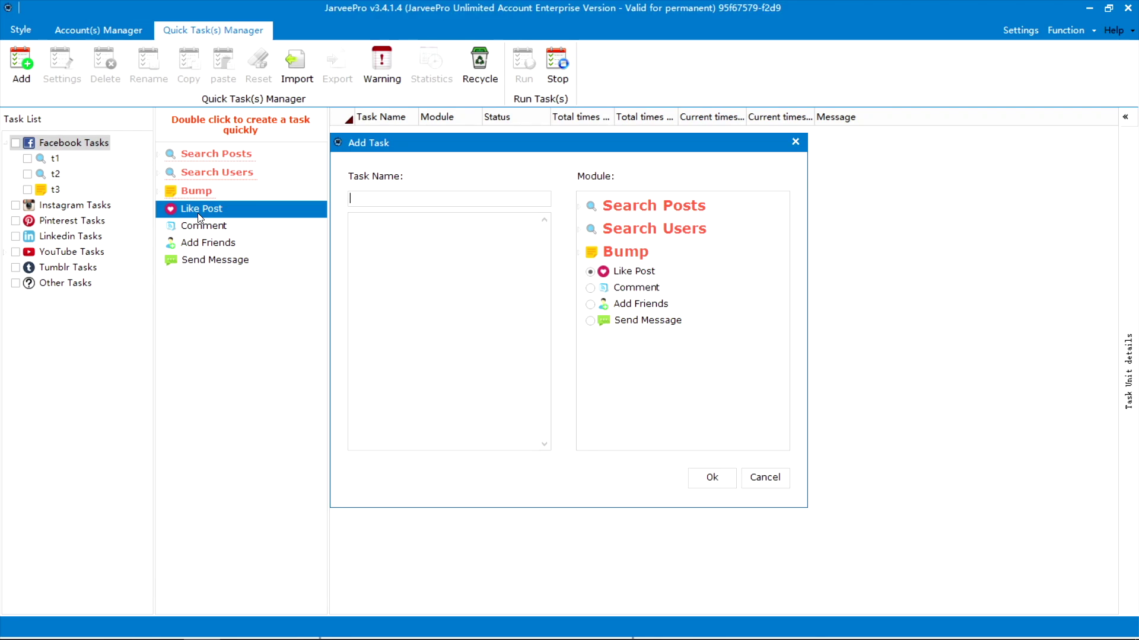
text(t4)
click(712, 477)
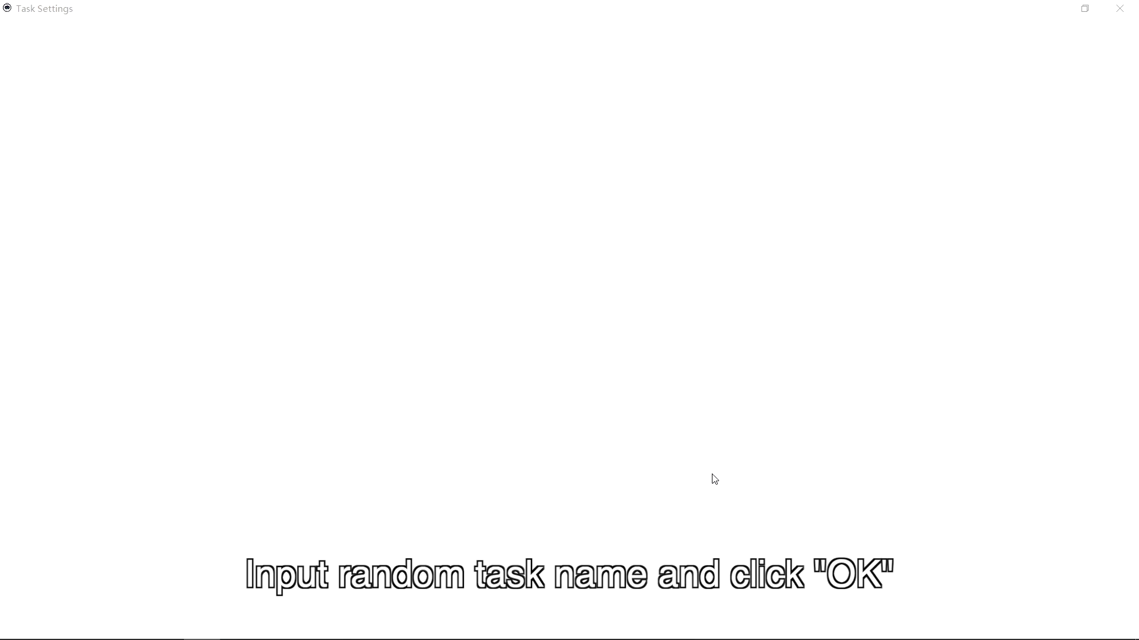
- Set t4 to all accounts, the Like reaction and the pasted Jarveepro post URL, then save
click(110, 111)
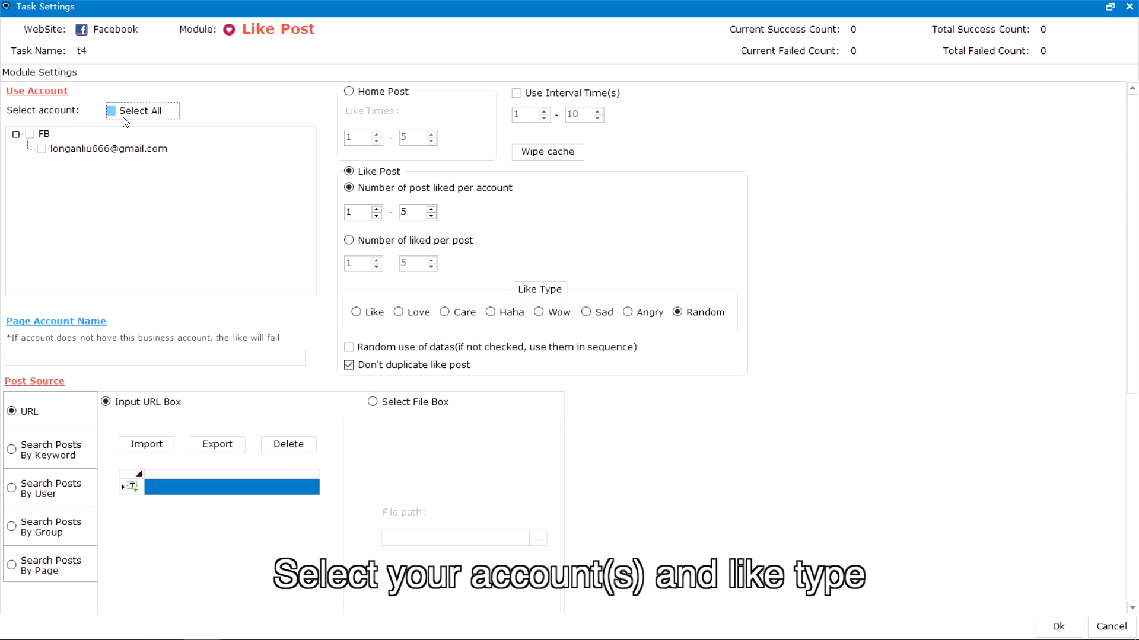
click(384, 315)
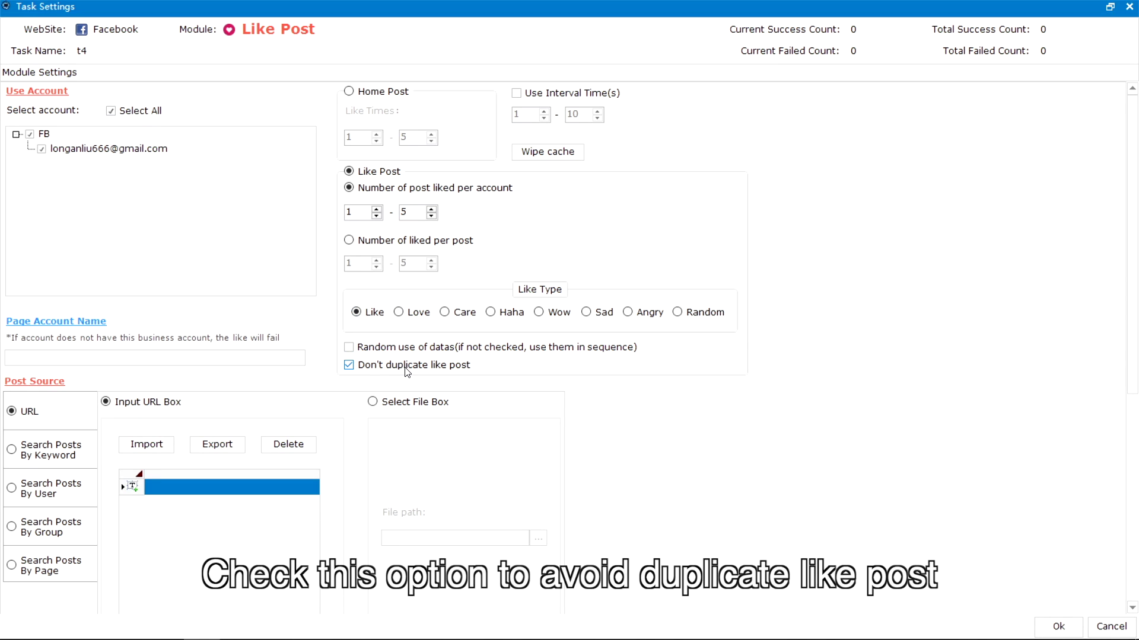
click(230, 508)
key(ctrl+v)
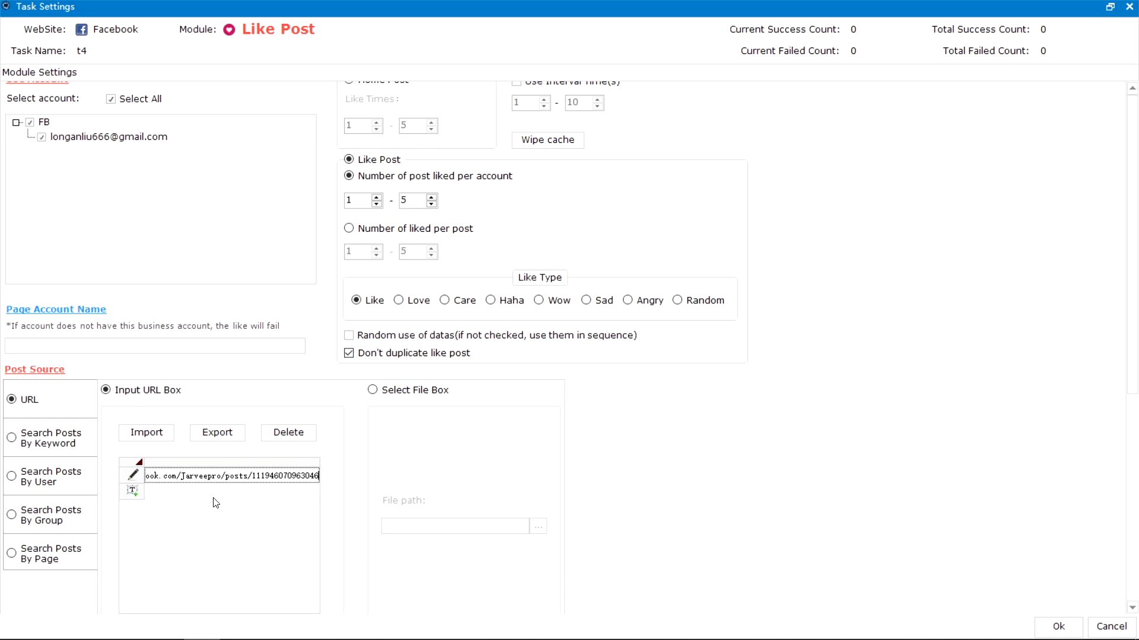
click(230, 511)
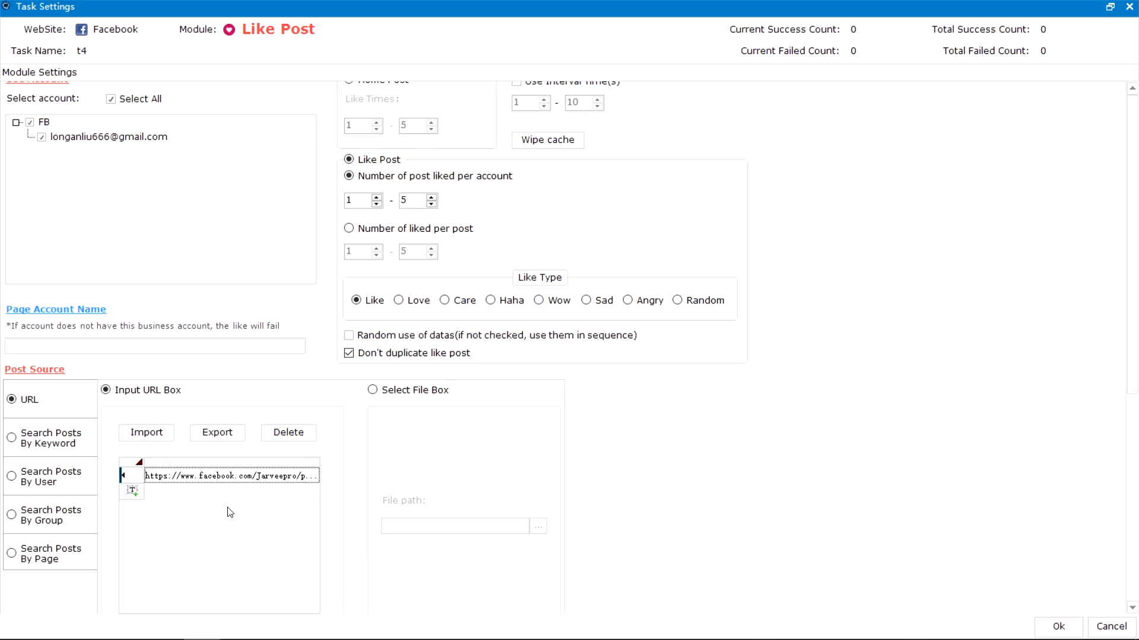
click(1059, 627)
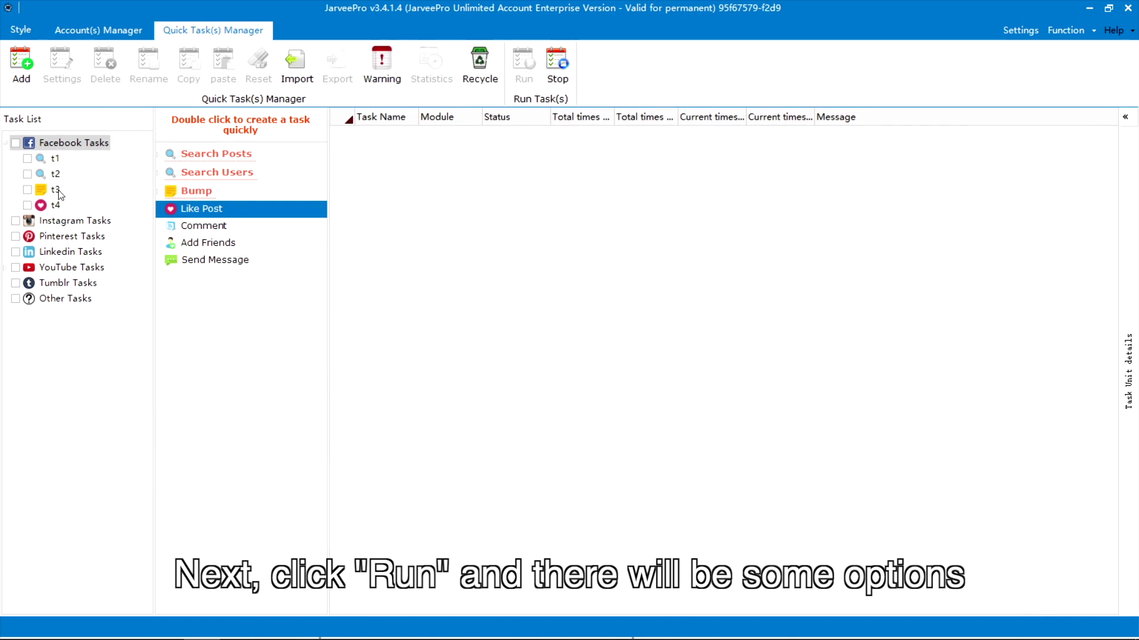
- Tick t4 and launch it with Run now, Run Times 1
click(36, 207)
click(28, 205)
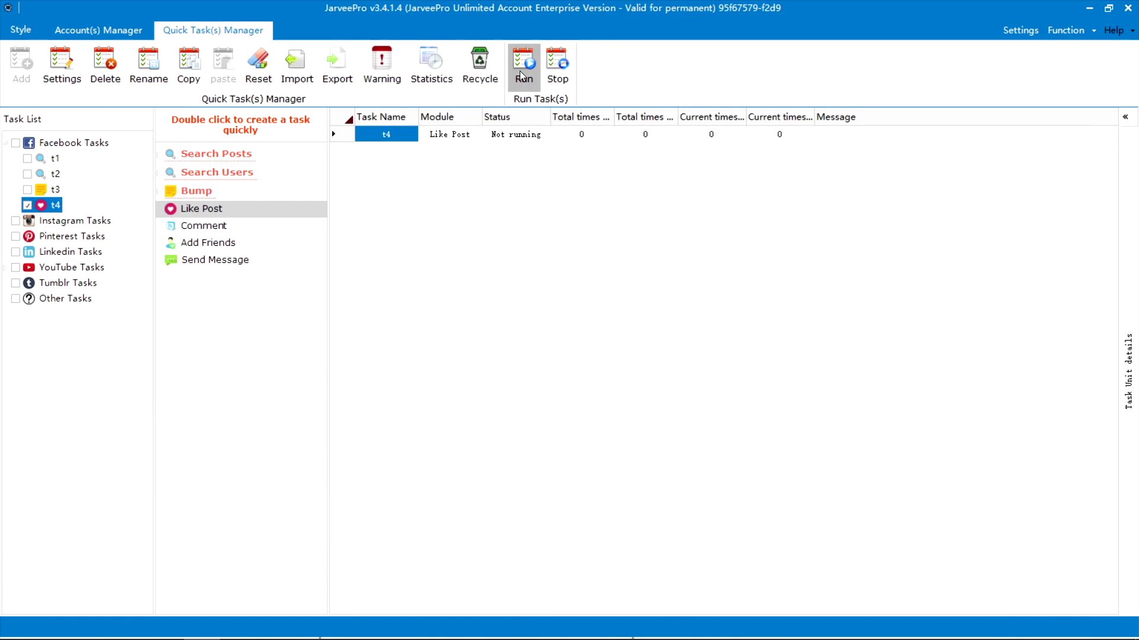
click(522, 65)
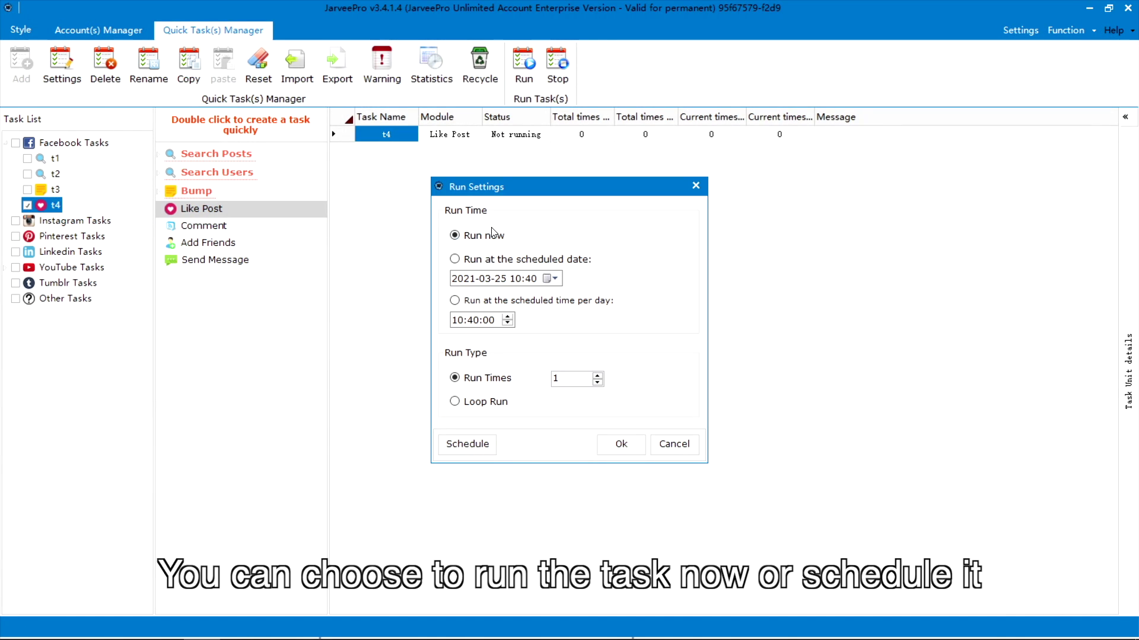
click(512, 260)
click(495, 235)
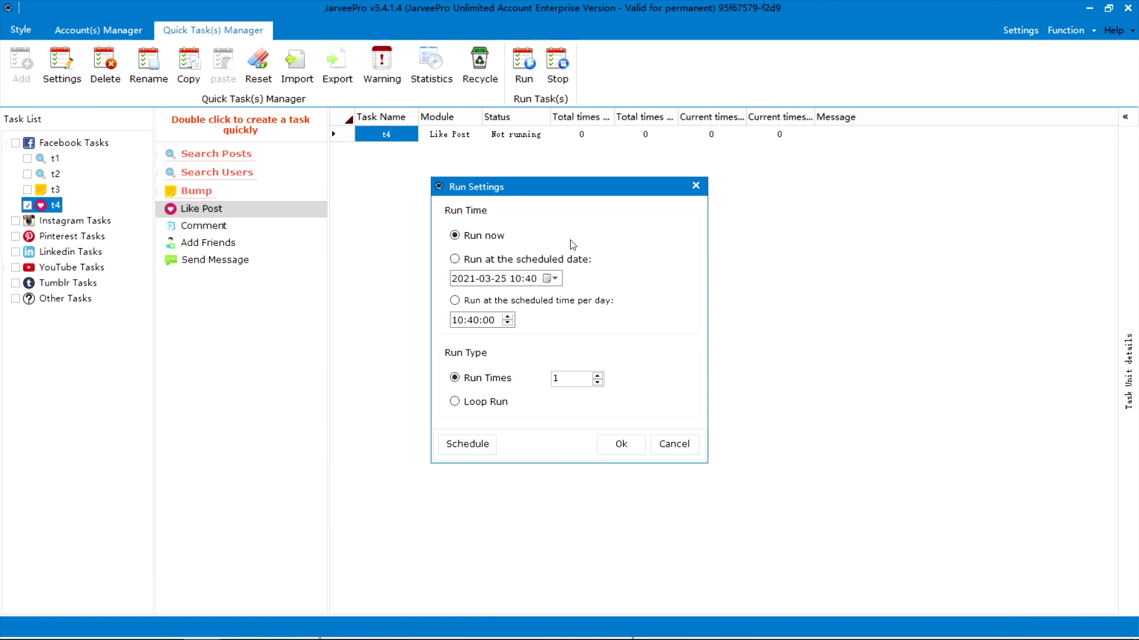
click(621, 444)
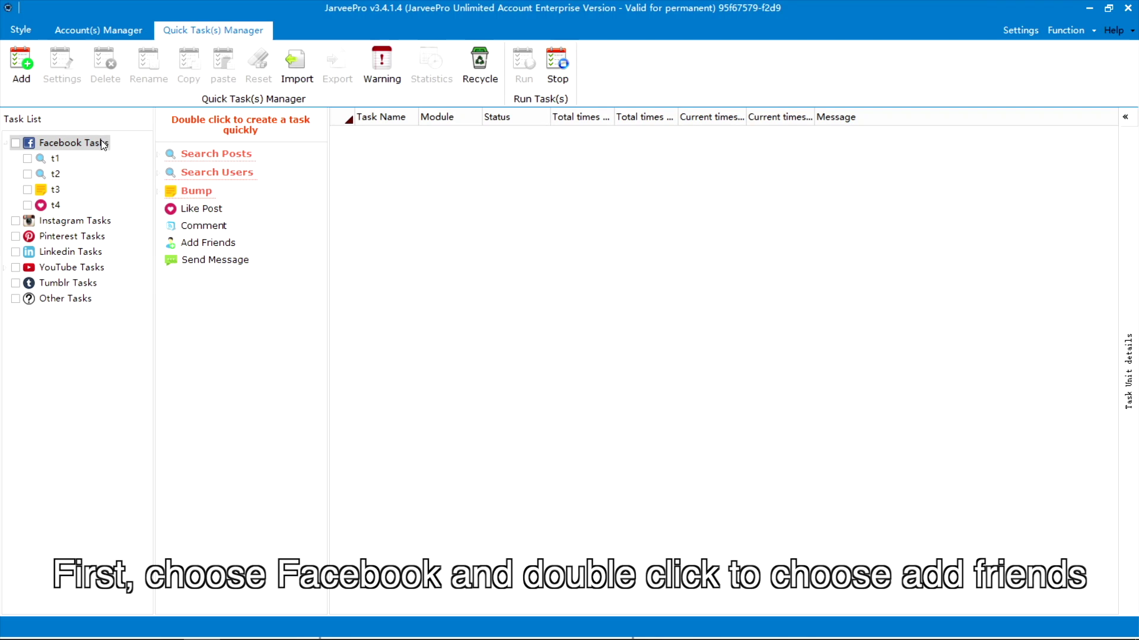
- Create a new Add Friends task named t5 under Facebook
click(103, 145)
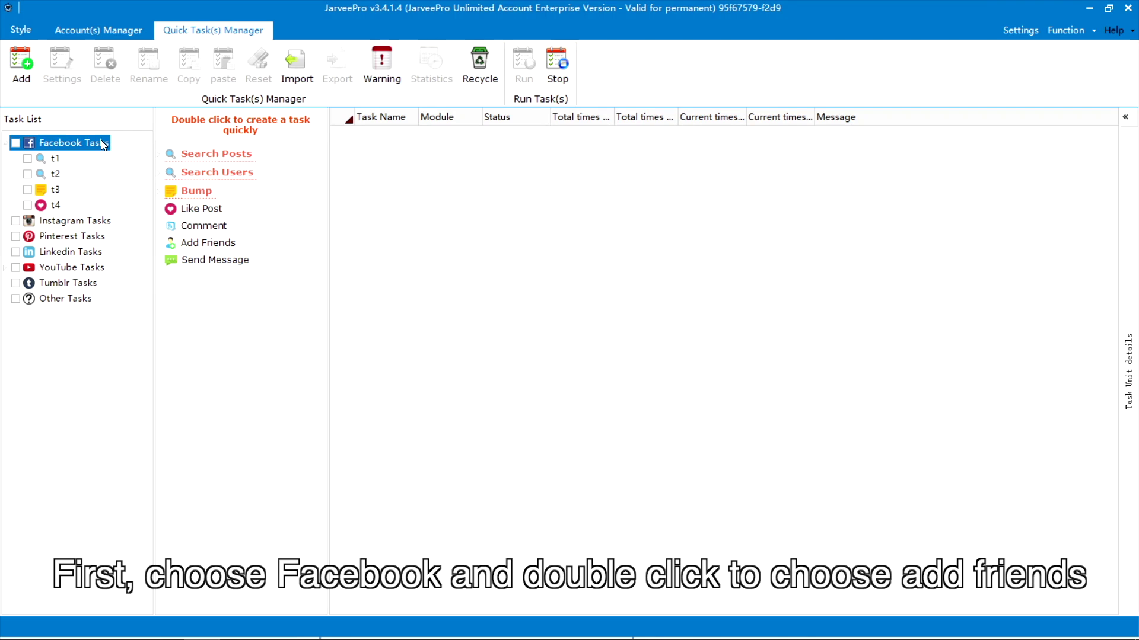
double_click(207, 244)
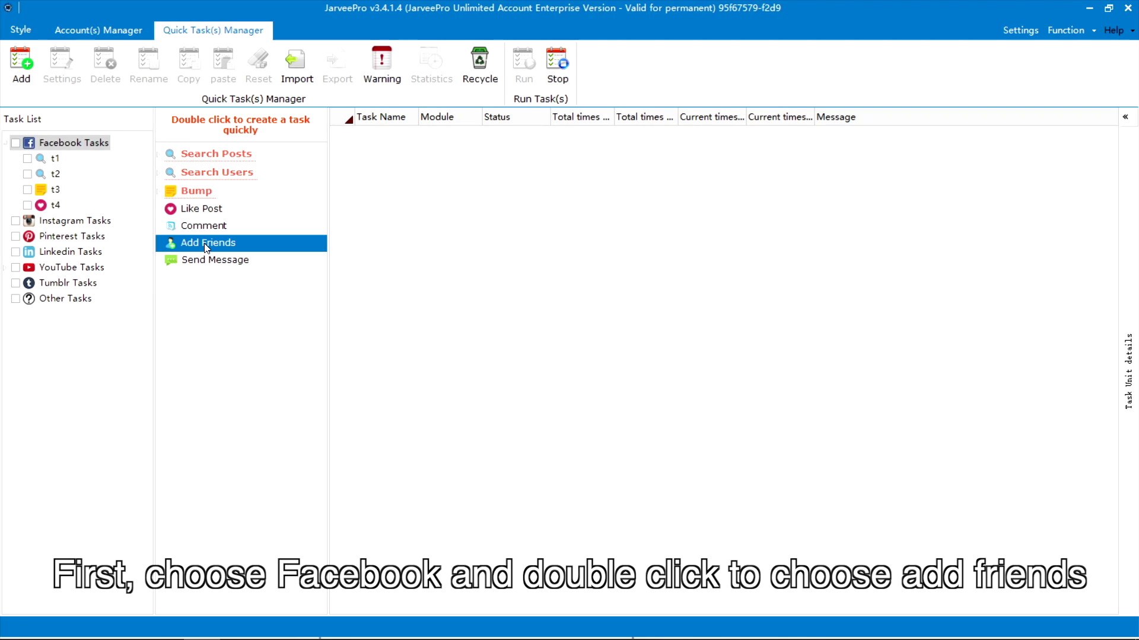
text(t5)
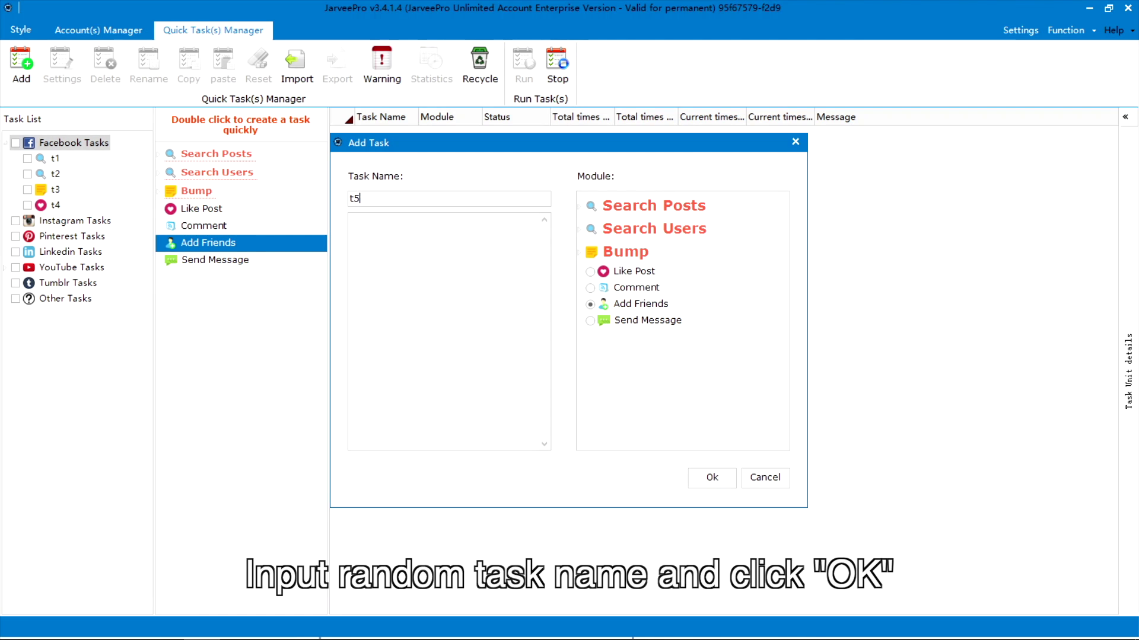
click(709, 474)
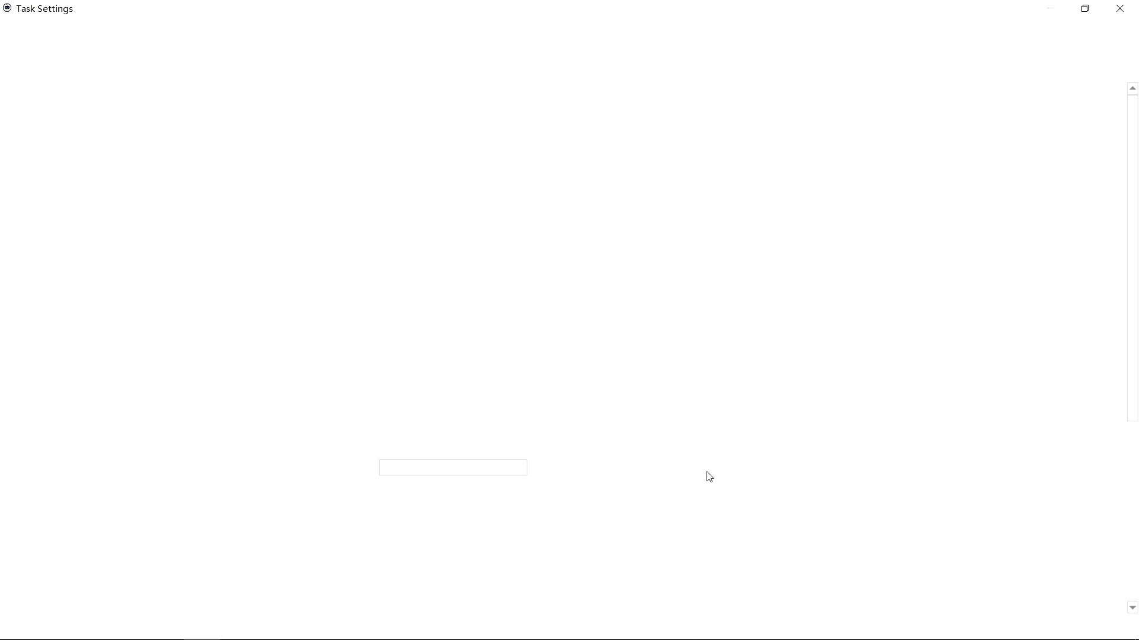
- Set t5 to all accounts and Search Users By Keyword with the pasted keyword, then save
click(127, 114)
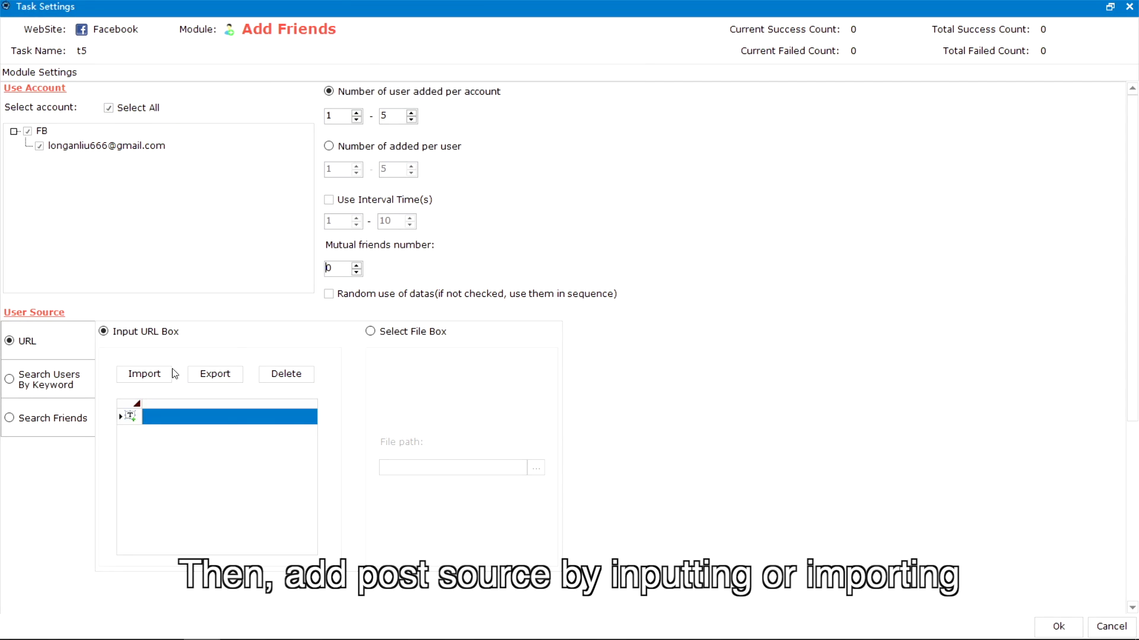
click(8, 381)
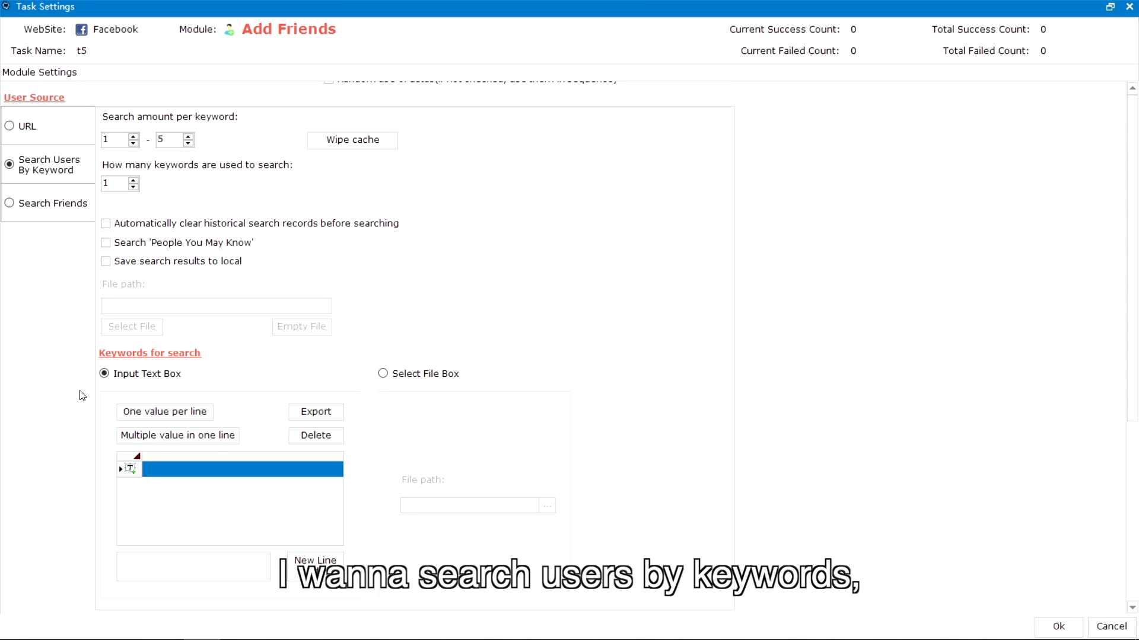
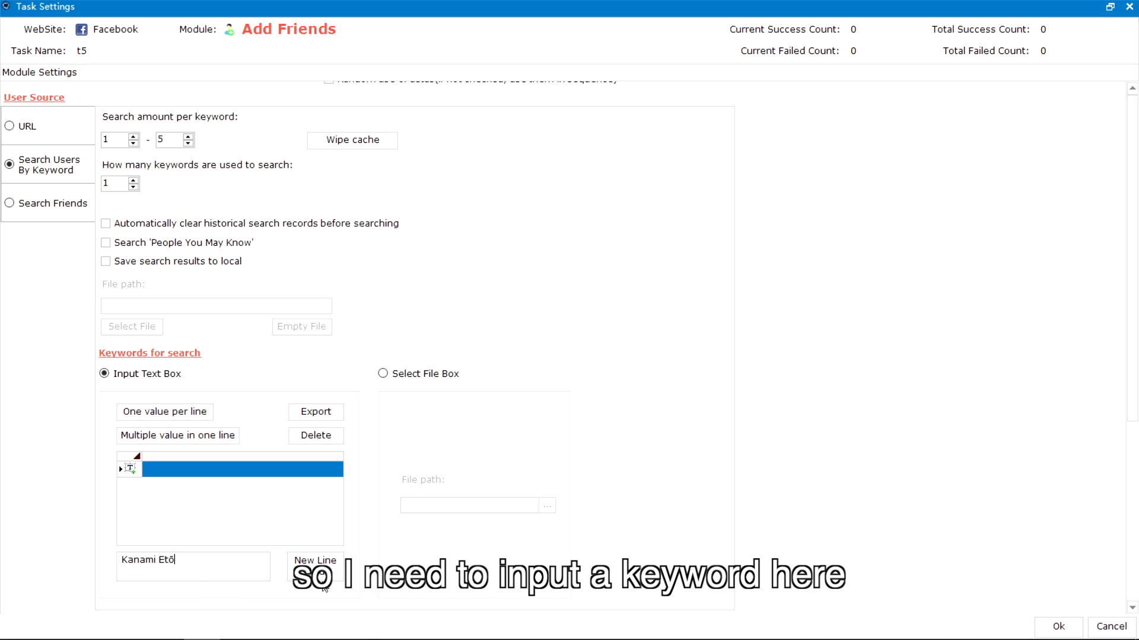
click(321, 570)
click(1042, 627)
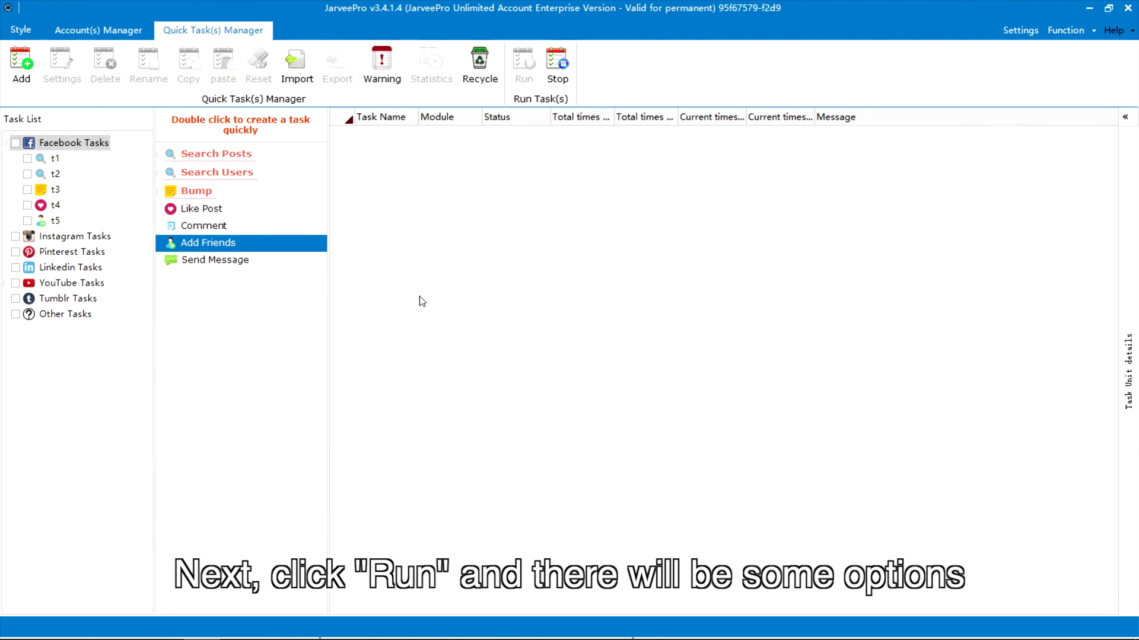
- Tick t5 and launch it with Run now, Run Times 1
click(30, 221)
click(524, 93)
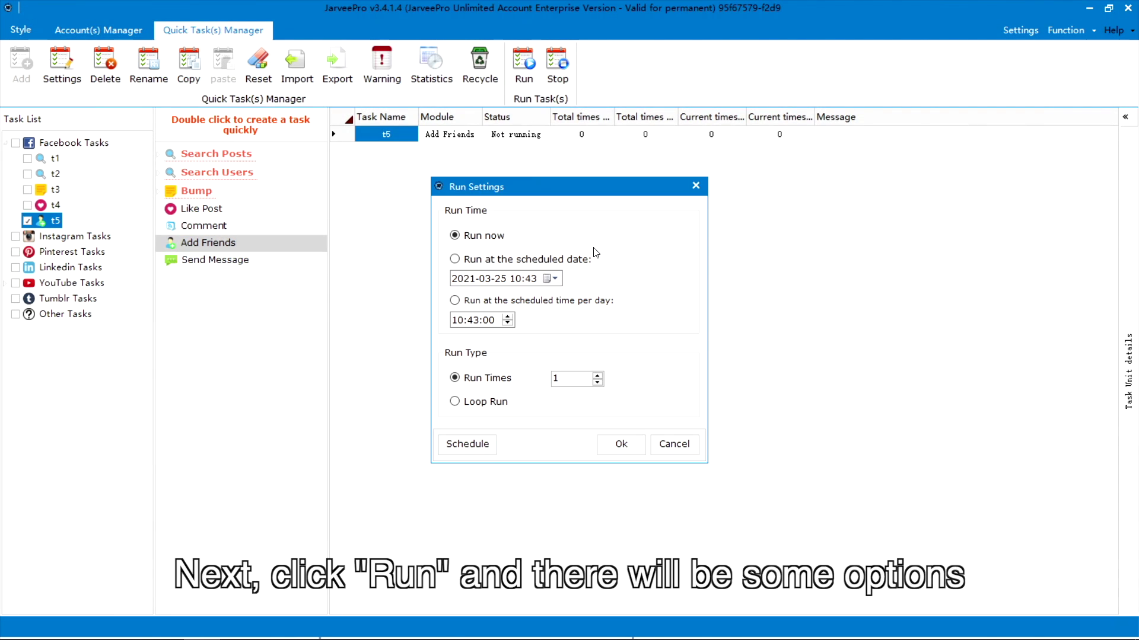
click(564, 261)
click(488, 236)
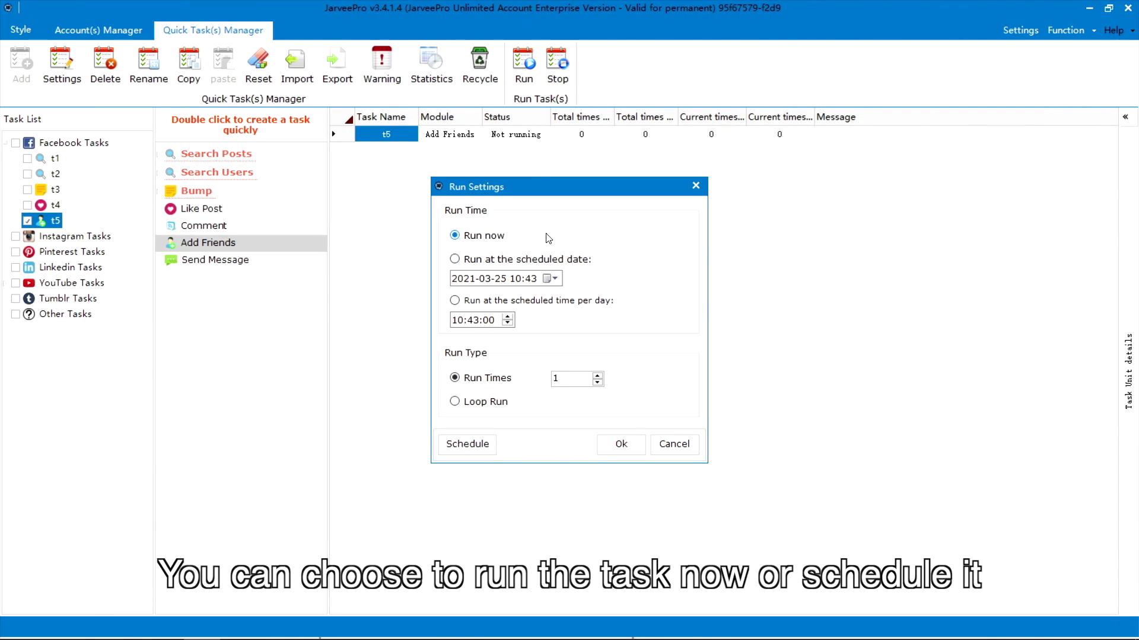
click(627, 446)
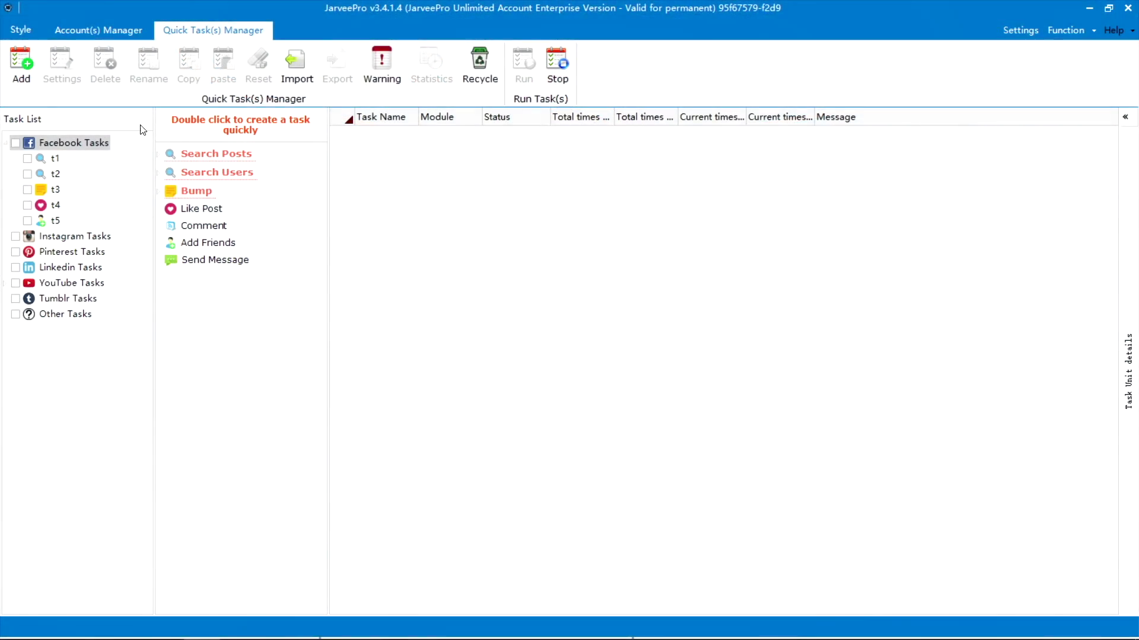
- Create a new Send Message task named t6 under Facebook
click(108, 144)
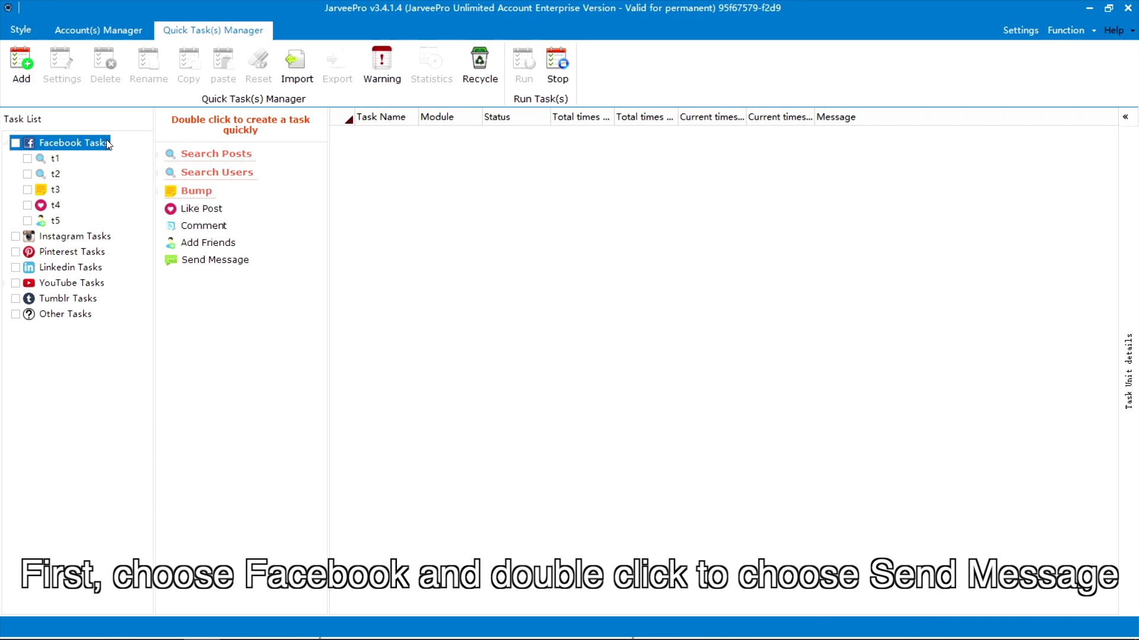
double_click(215, 265)
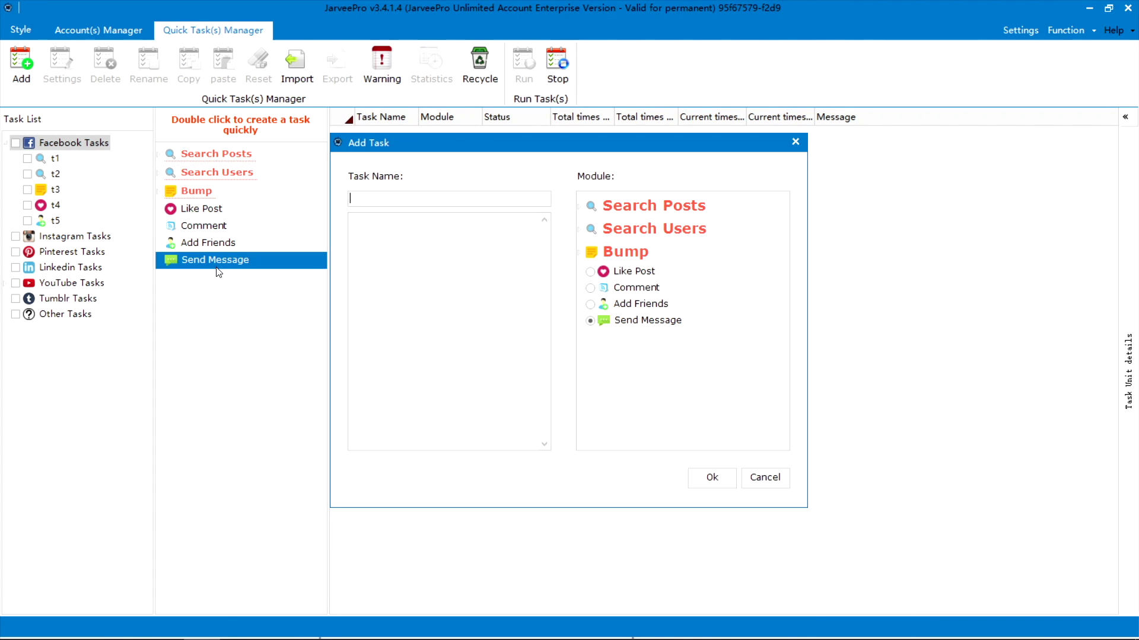
text(t6)
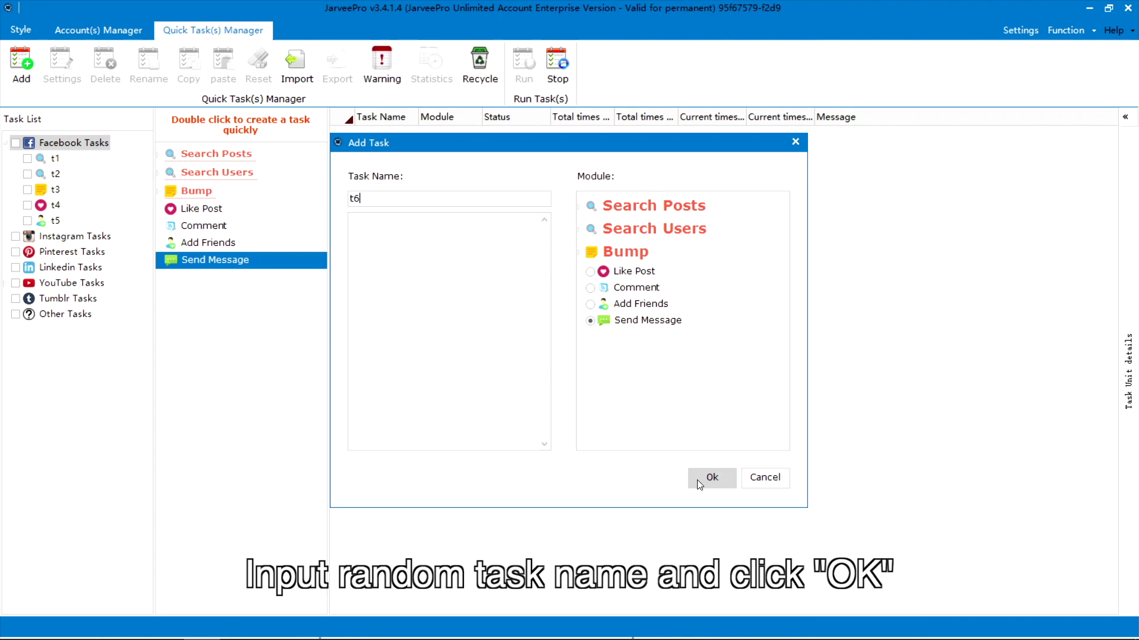
click(698, 482)
- Give t6 all accounts, the message text Win10 and the win10.JPG photo
click(136, 117)
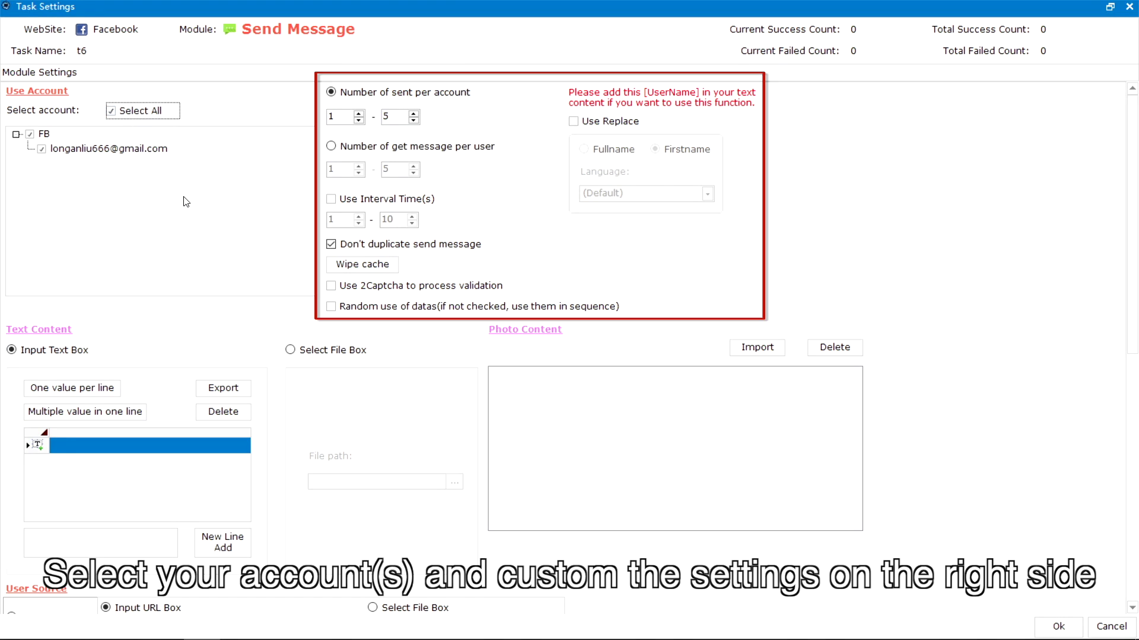
click(112, 541)
text(Win10)
click(222, 542)
click(751, 348)
drag(1130, 278, 1137, 422)
- Target recipients via Search Users By Keyword with the pasted keyword, then save t6
click(27, 343)
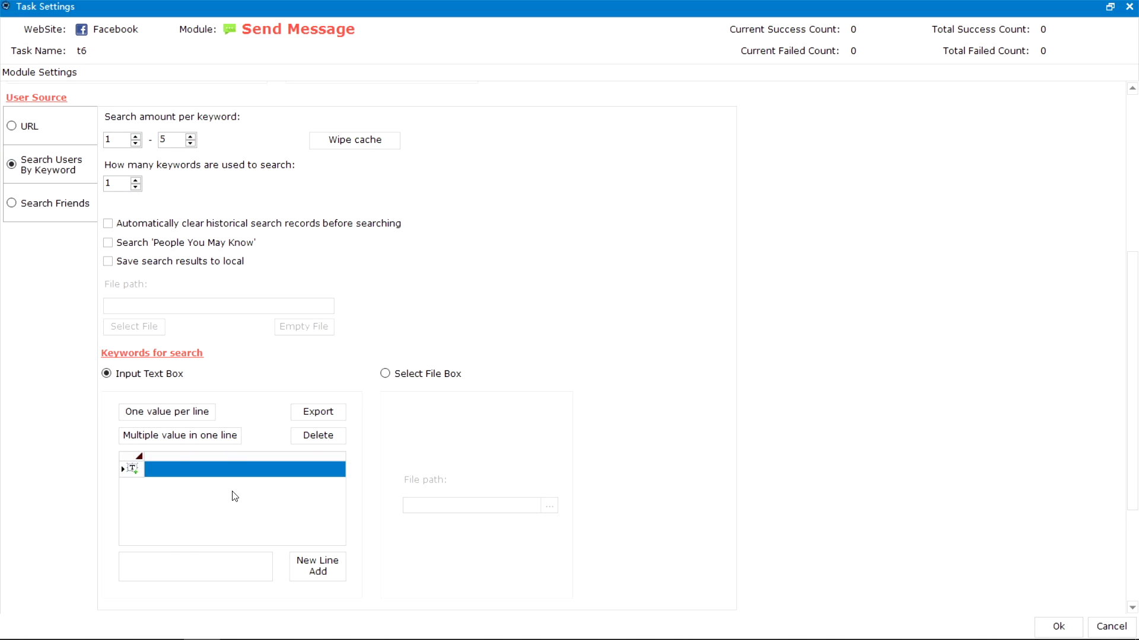
click(307, 585)
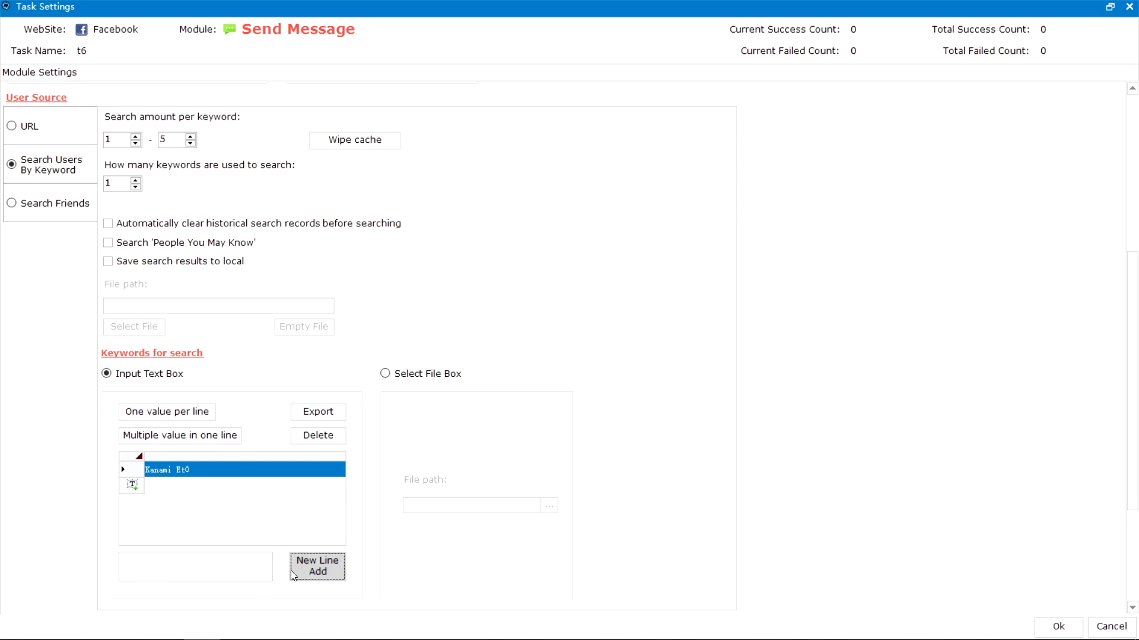
click(1057, 627)
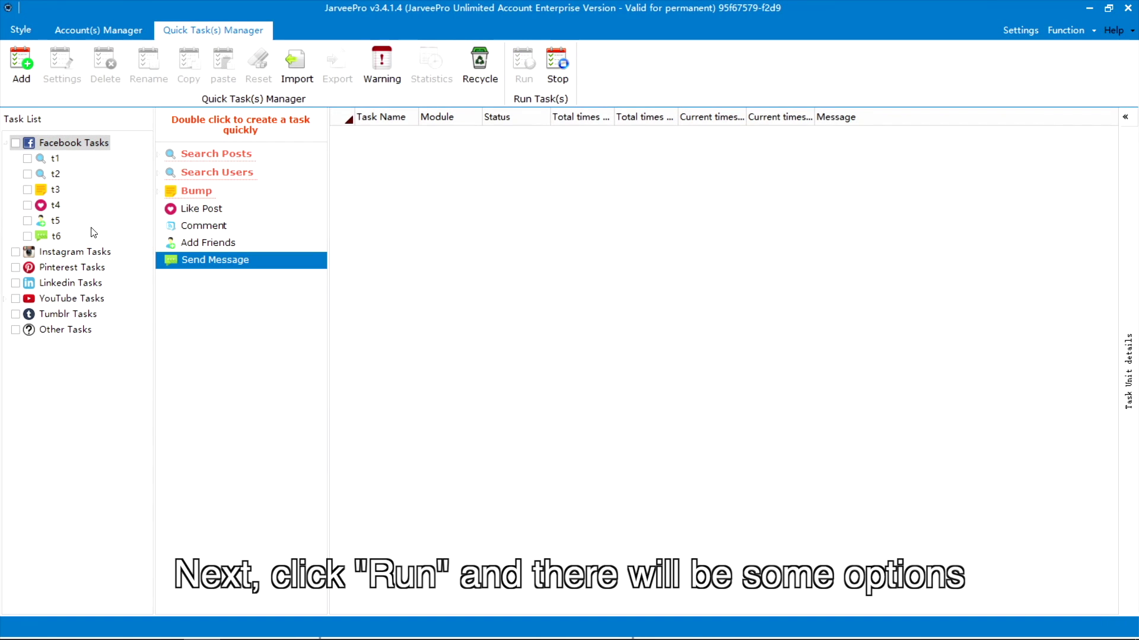
- Select t6 and launch it with Run now, Run Times 1
click(41, 236)
click(524, 65)
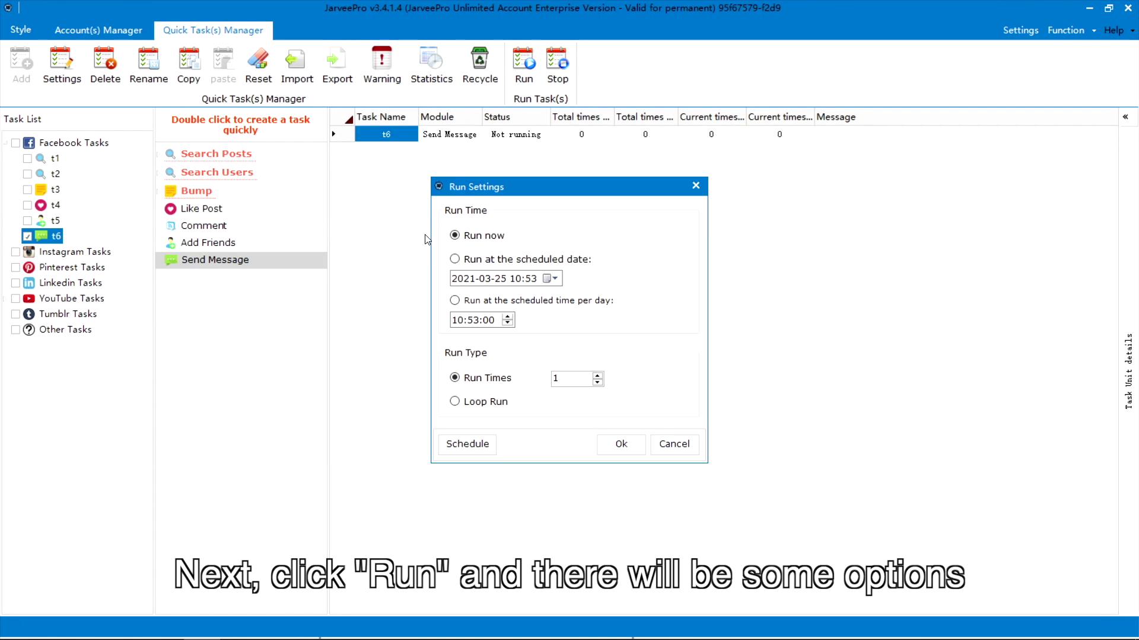
click(516, 260)
click(490, 237)
click(630, 446)
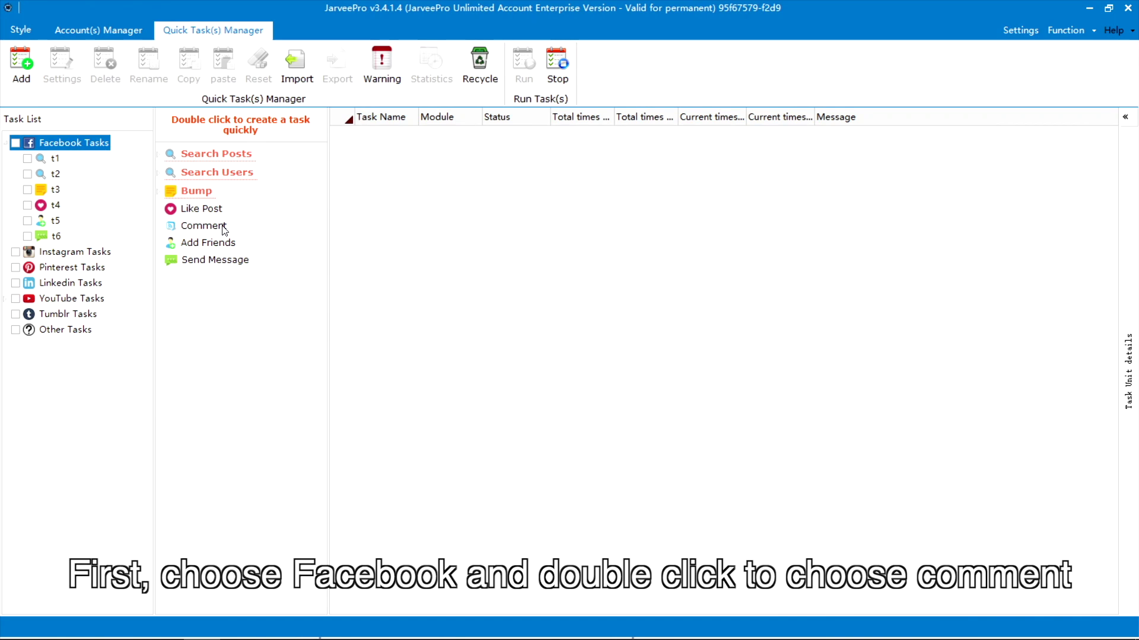
- Create a new Comment task named t7
double_click(224, 229)
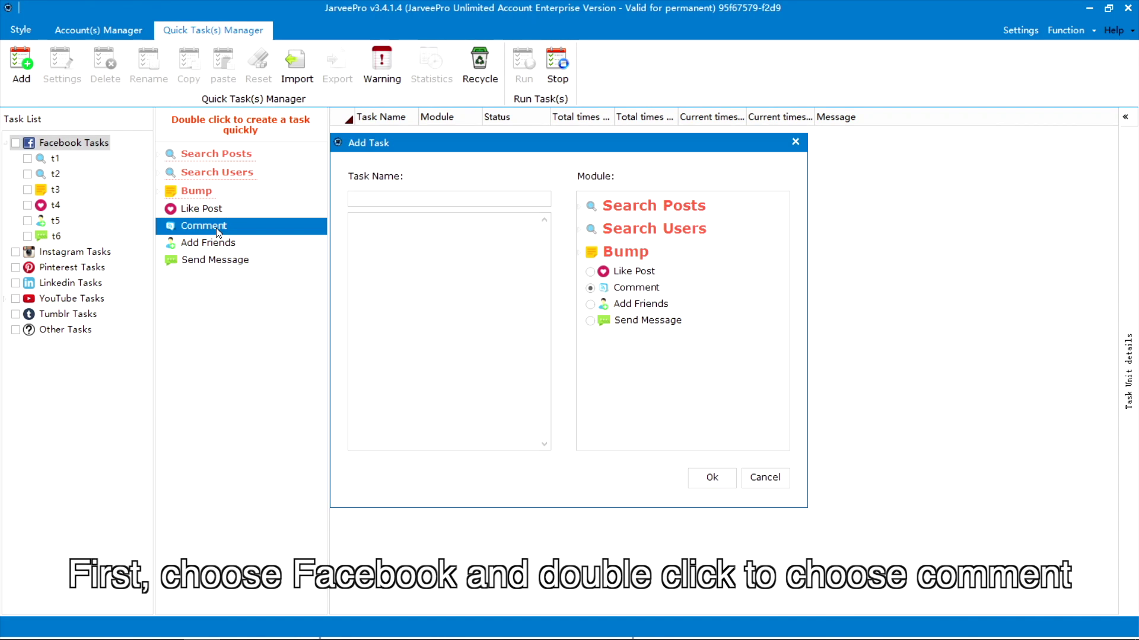
text(t7)
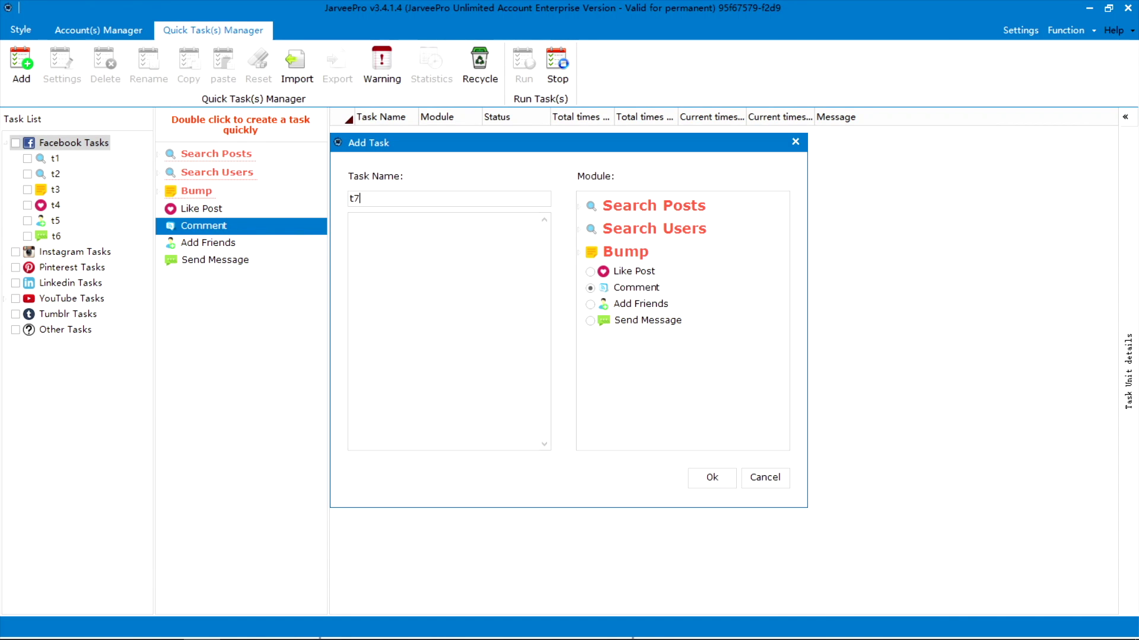
click(720, 474)
- Set t7 to all accounts, photo win10.JPG, comment text Win10 and the pasted post URL, then save
click(159, 114)
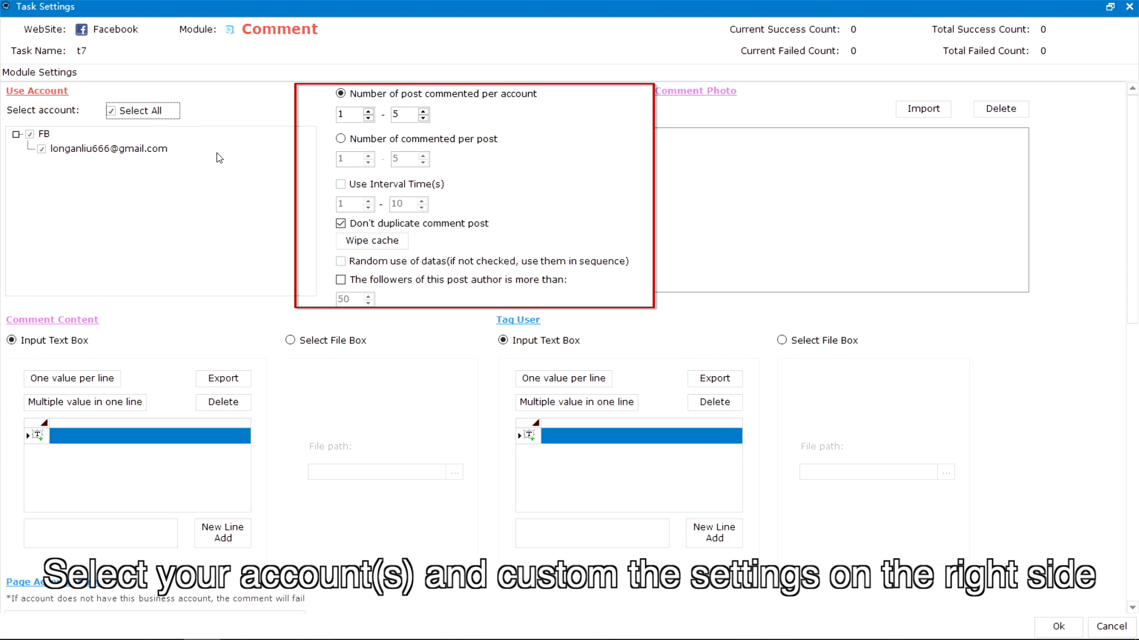
click(899, 108)
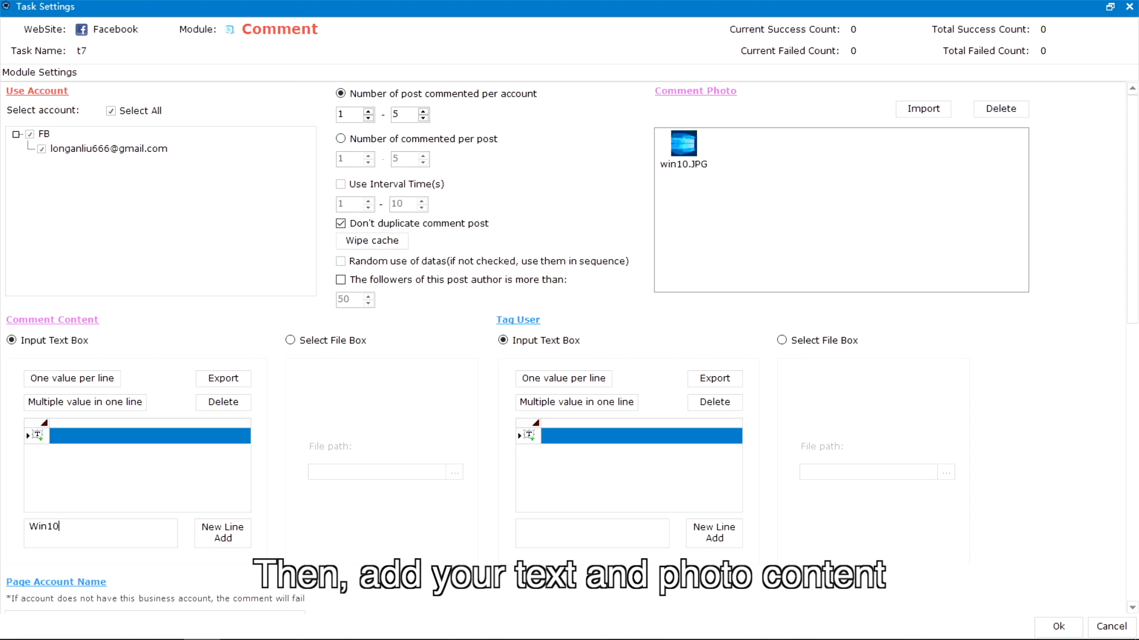
click(223, 533)
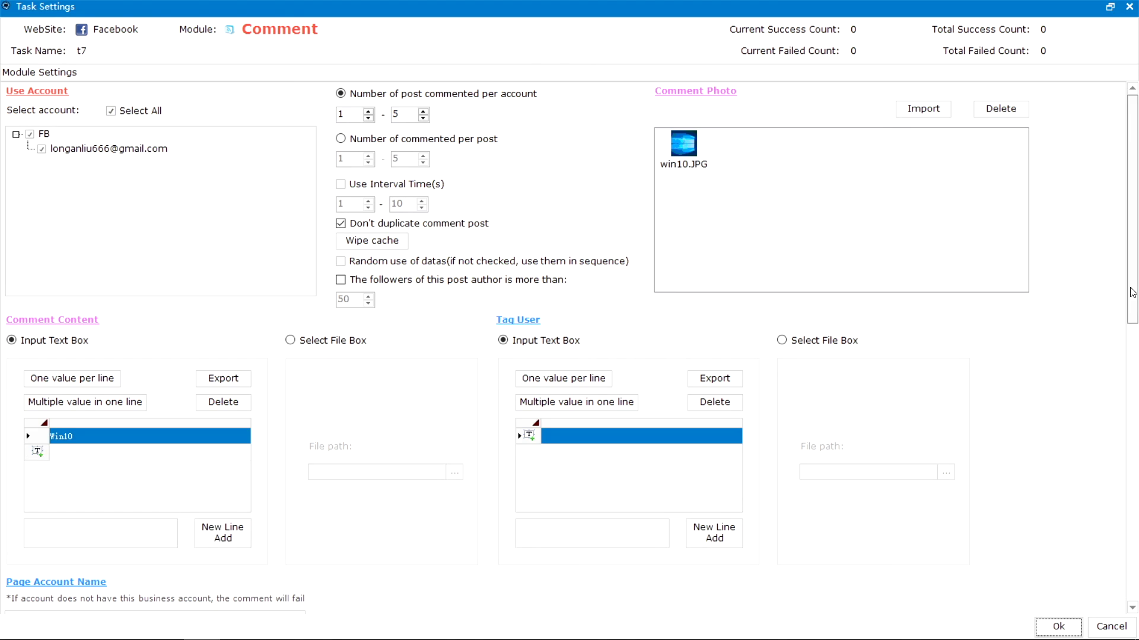
scroll(1132, 356, down, 5)
scroll(1138, 418, down, 3)
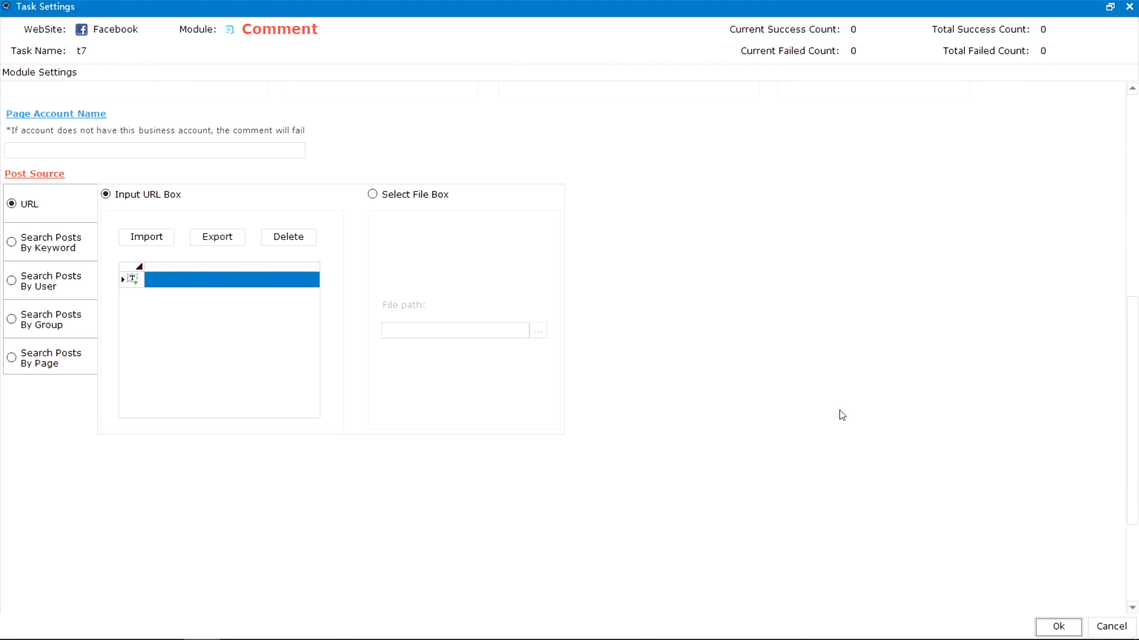
click(230, 280)
key(ctrl+v)
click(1055, 627)
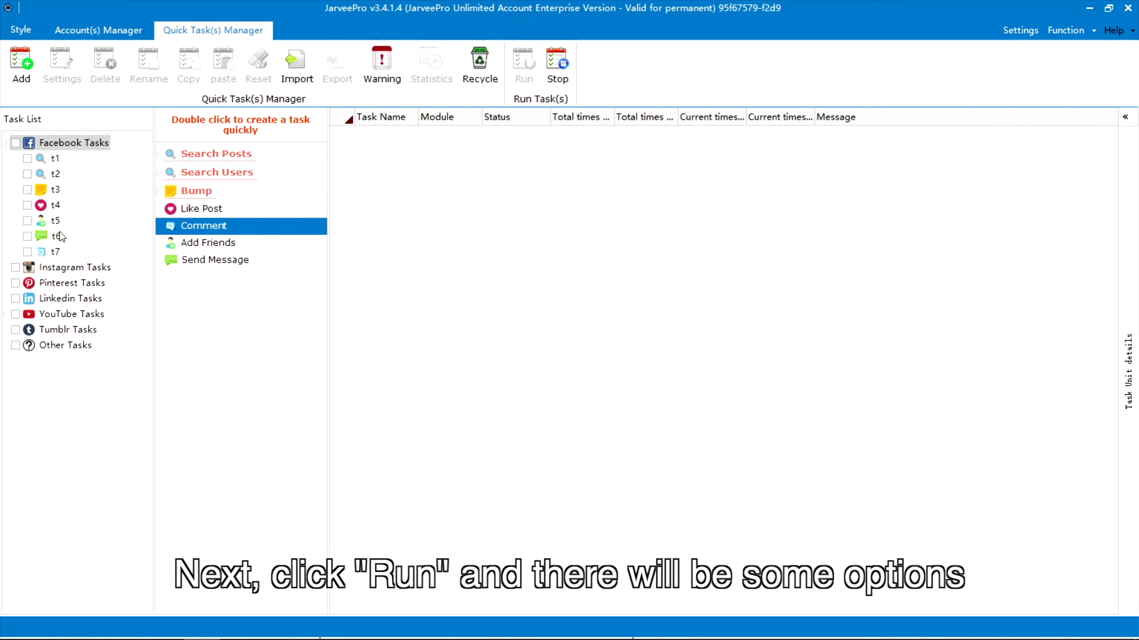
- Start t7 with the Run now option
click(523, 61)
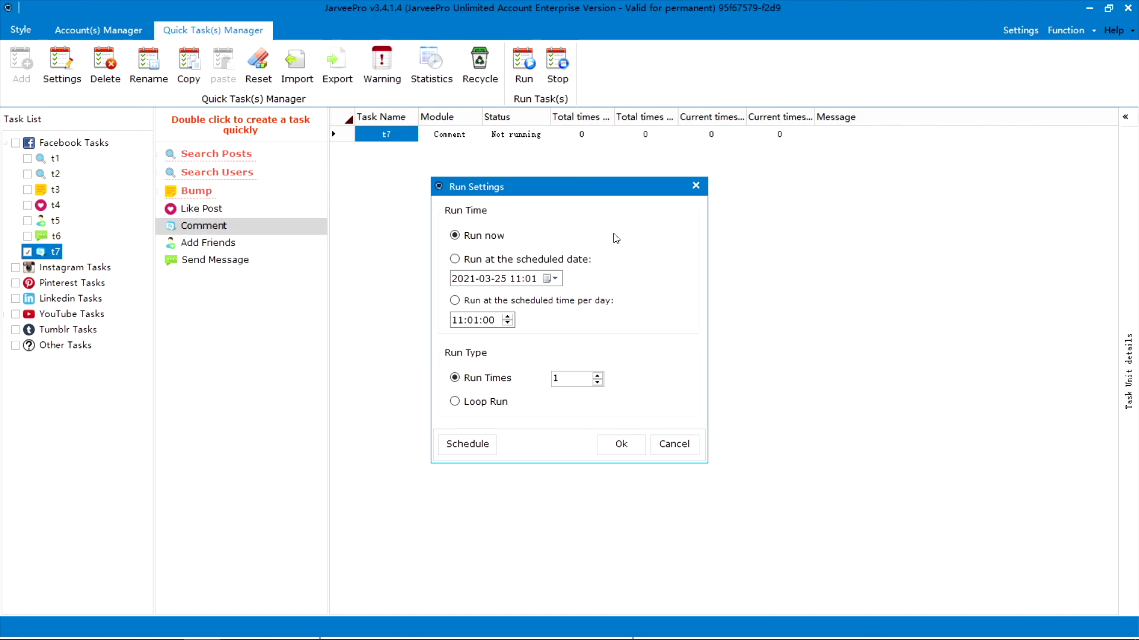
click(539, 259)
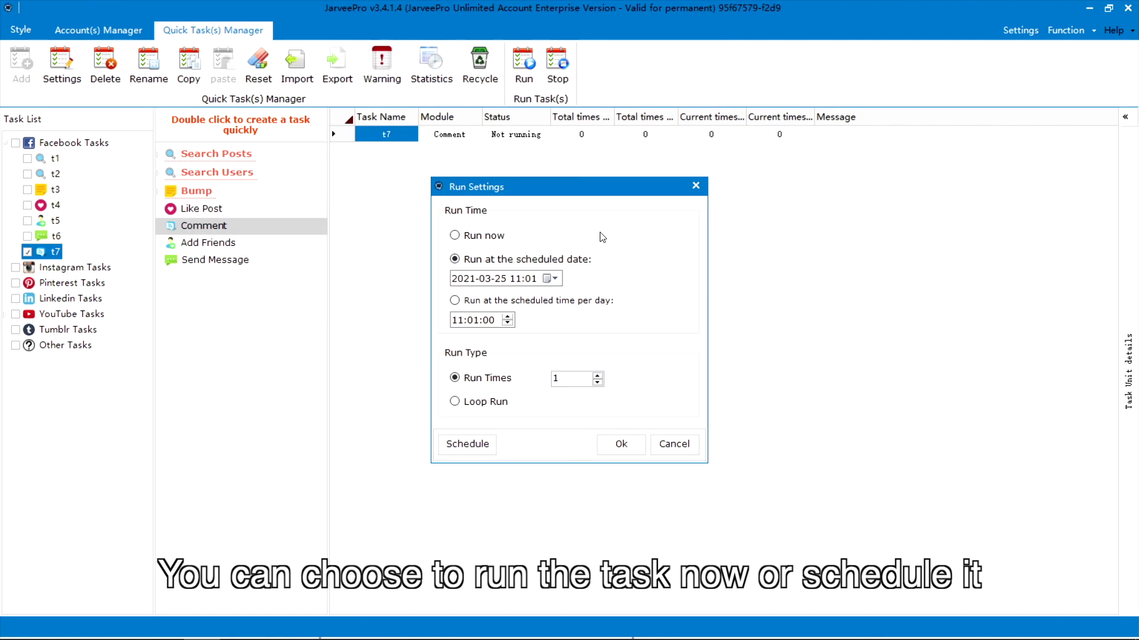
click(491, 237)
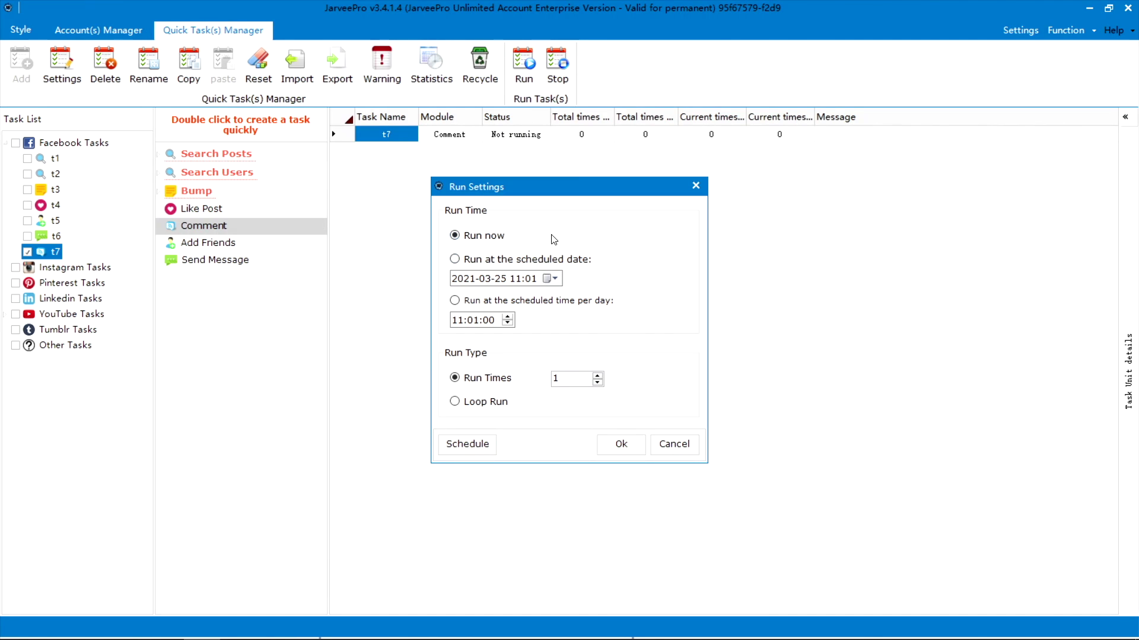
click(625, 443)
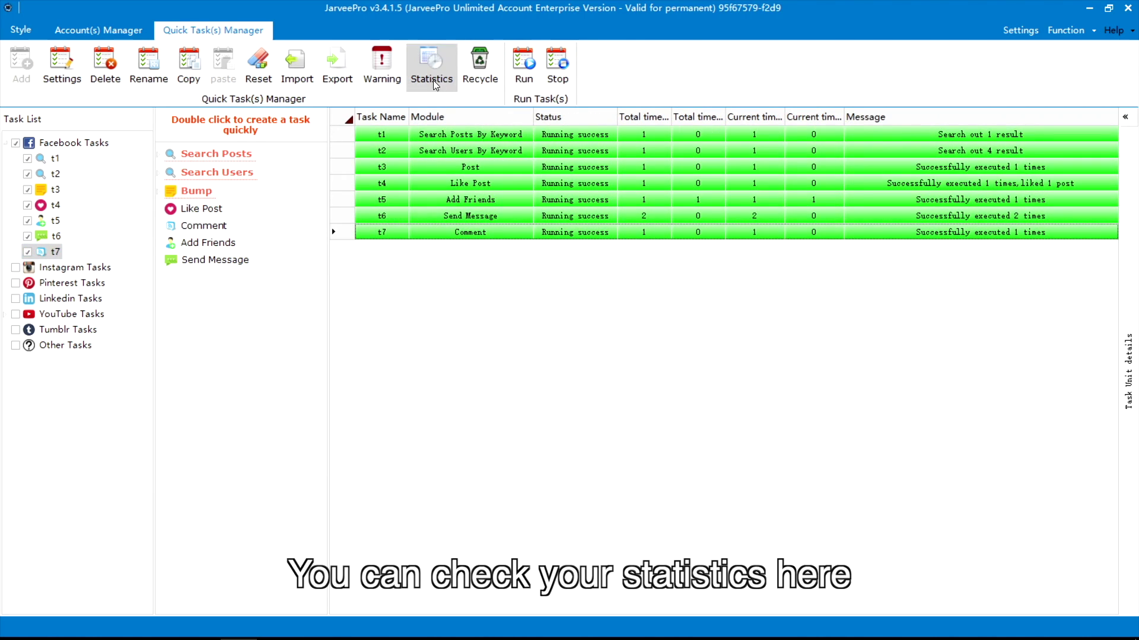
- Open task t7's statistics, showing 1 success and 0 failures on 2021/3/25
click(432, 76)
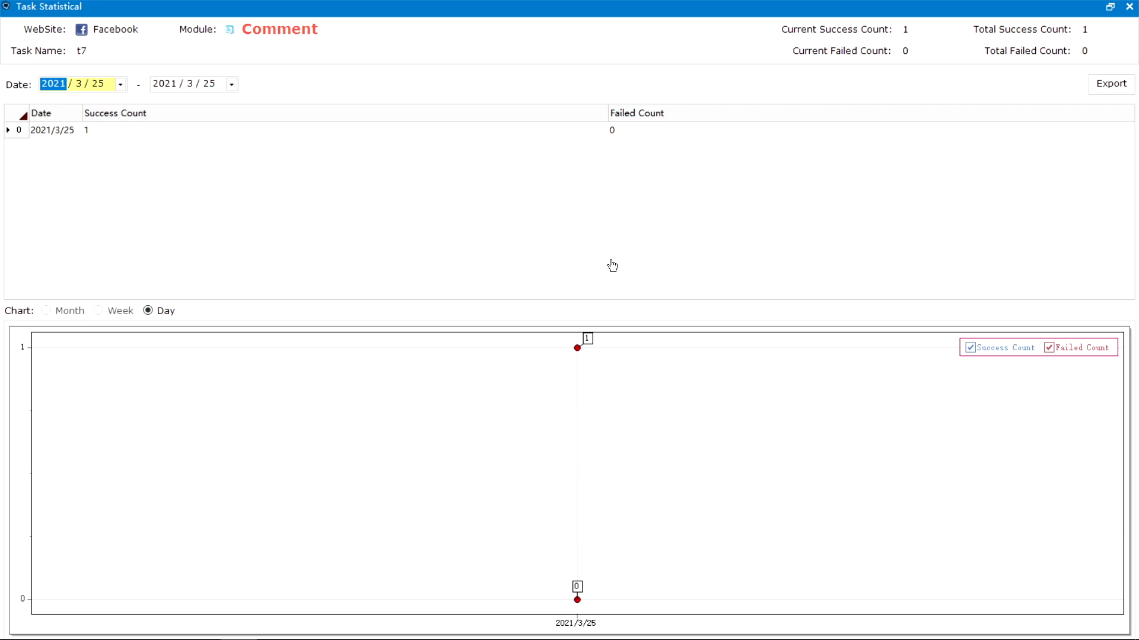